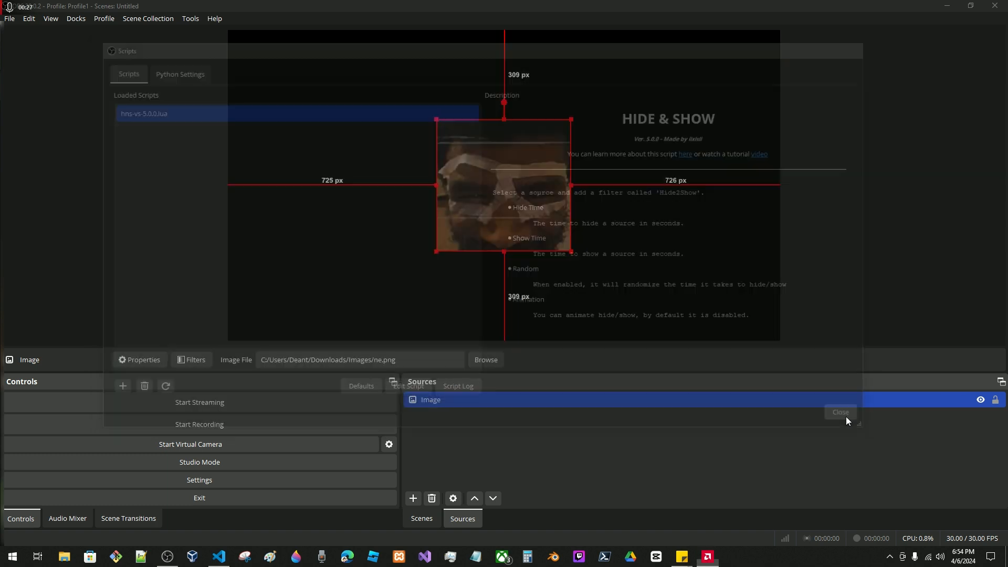
{"action": "left_click", "coordinate": [202, 366]}
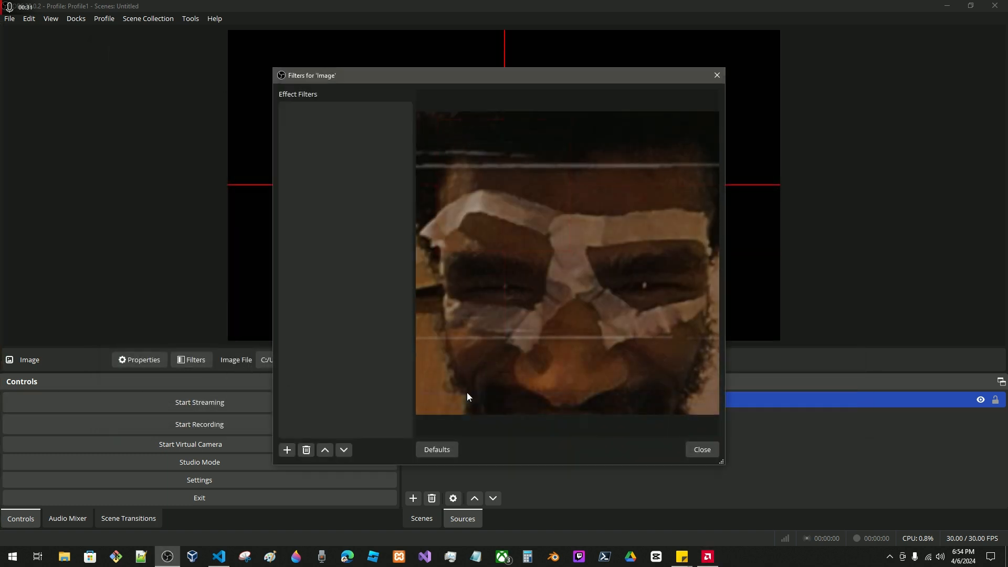
{"action": "left_click", "coordinate": [700, 449]}
{"action": "double_click", "coordinate": [415, 401]}
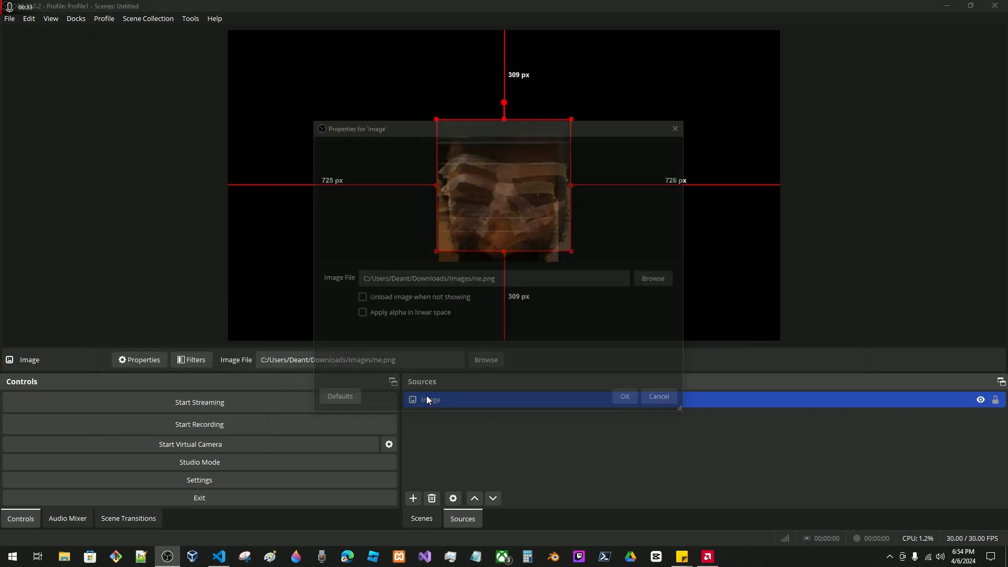
{"action": "left_click", "coordinate": [629, 398]}
Add a Hide2Show effect filter to the Image source, keeping the suggested filter name.
{"action": "left_click", "coordinate": [192, 360]}
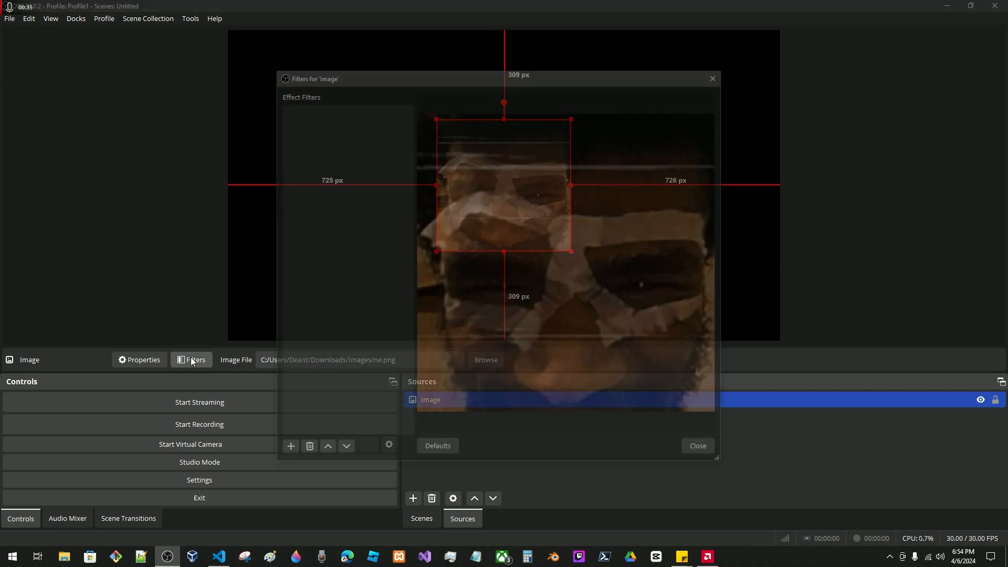
{"action": "left_click", "coordinate": [285, 450]}
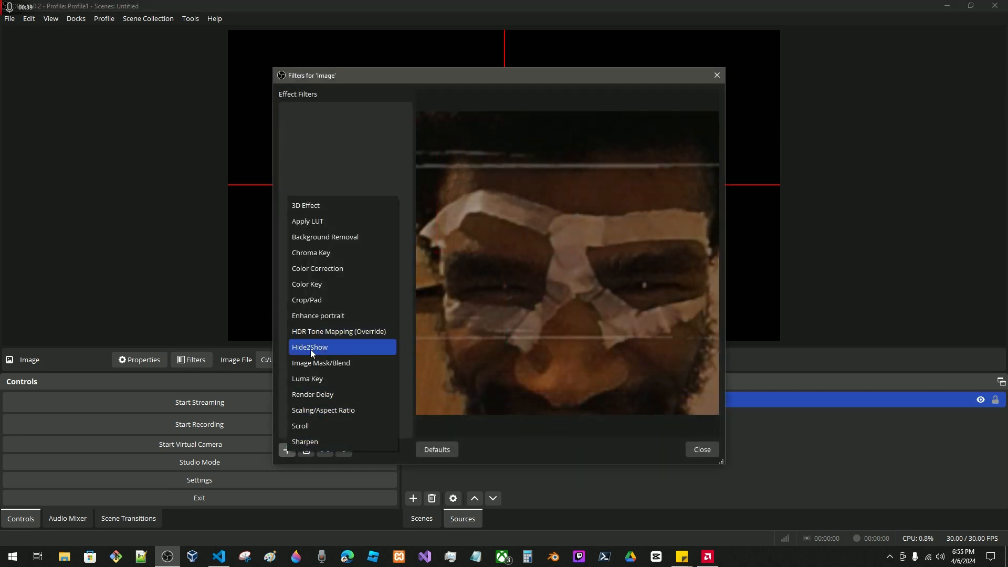
{"action": "left_click", "coordinate": [310, 348]}
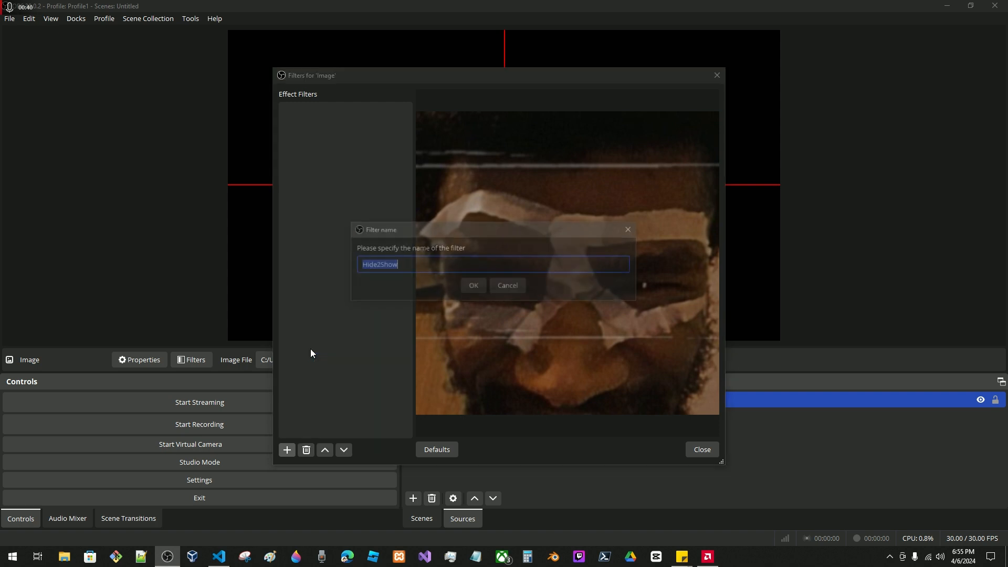
{"action": "left_click", "coordinate": [473, 286]}
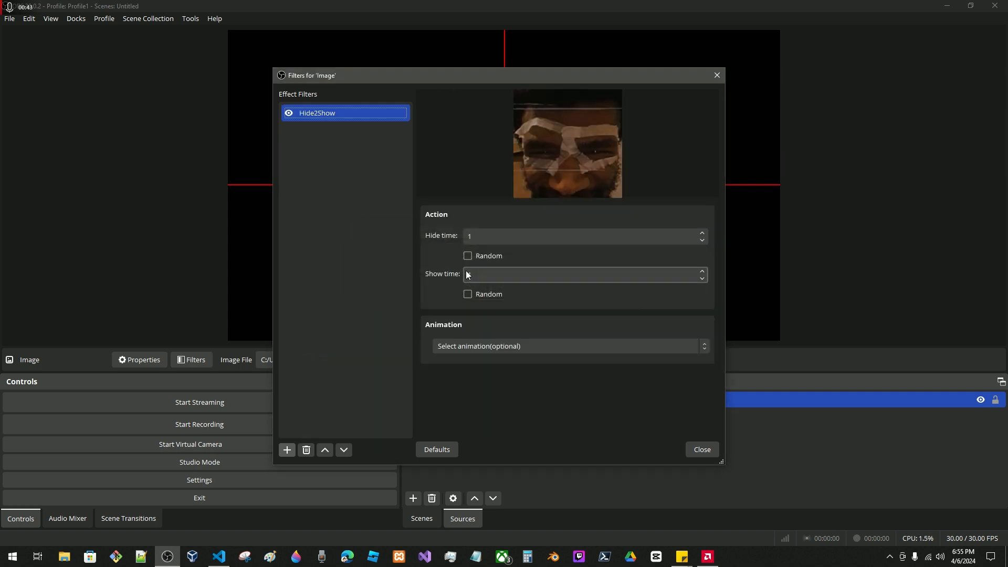
Uncover the canvas preview beside the filter window and set both the hide time and the show time to 10.
{"action": "left_click_drag", "start_coordinate": [407, 74], "coordinate": [392, 279]}
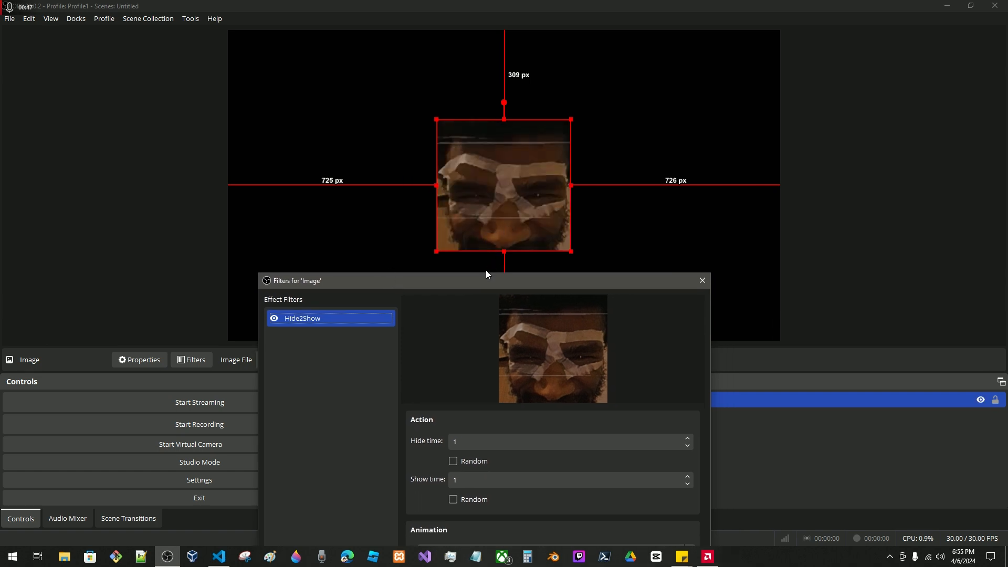
{"action": "left_click_drag", "start_coordinate": [446, 282], "coordinate": [167, 67]}
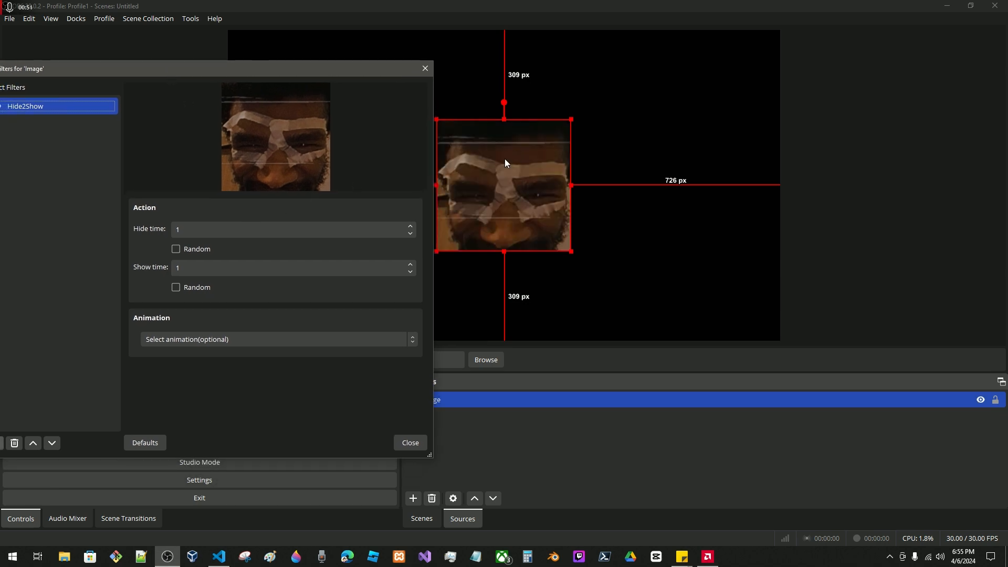
{"action": "left_click", "coordinate": [193, 232]}
{"action": "left_click", "coordinate": [216, 269]}
{"action": "left_click", "coordinate": [179, 225]}
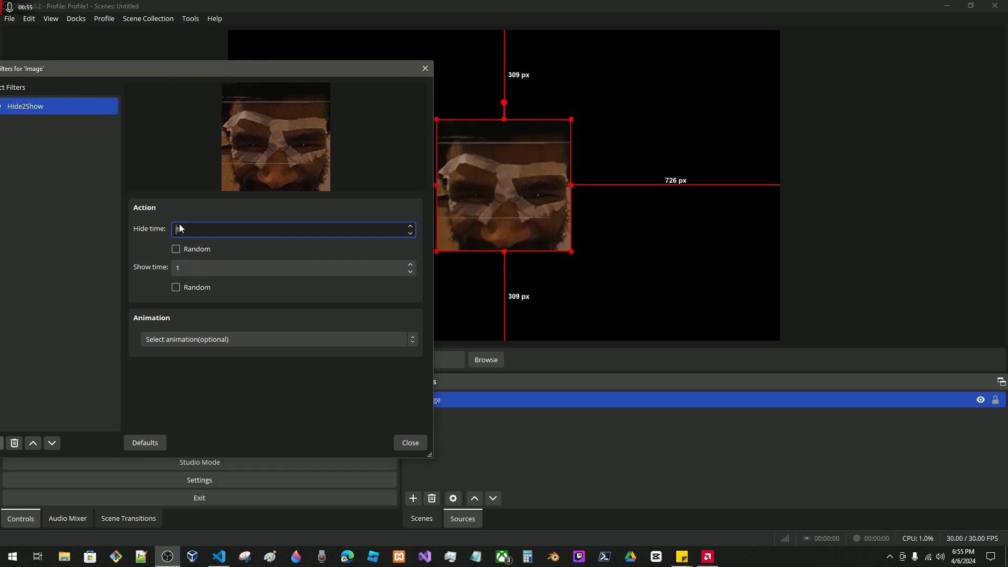
{"action": "left_click_drag", "start_coordinate": [199, 235], "coordinate": [72, 225]}
{"action": "left_click", "coordinate": [221, 234]}
{"action": "type", "text": "0"}
{"action": "left_click_drag", "start_coordinate": [186, 235], "coordinate": [9, 215]}
{"action": "left_click_drag", "start_coordinate": [215, 267], "coordinate": [169, 268]}
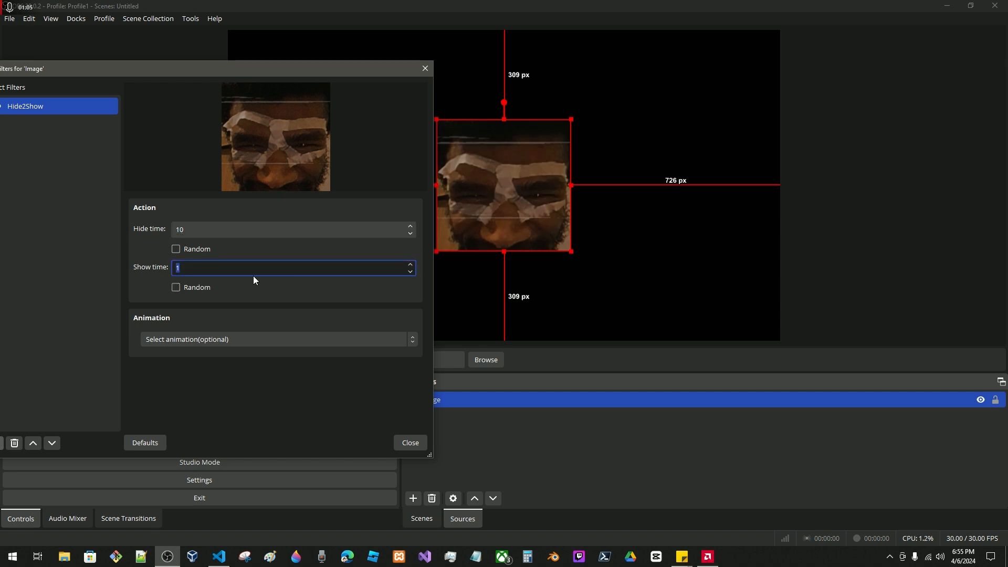
{"action": "type", "text": "10"}
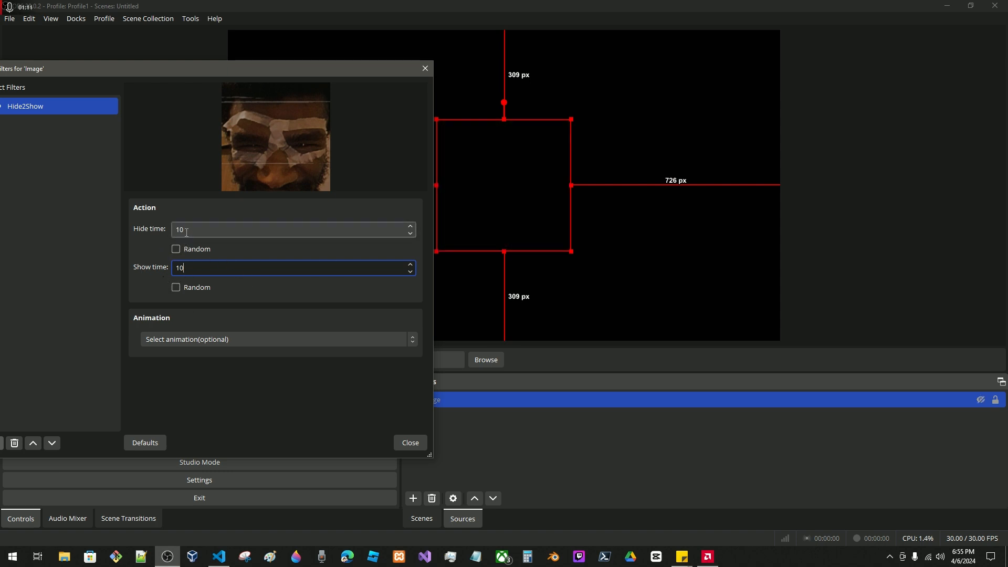
Enable Random for both the hide time and the show time of the Hide2Show filter.
{"action": "key", "text": "shift+Tab"}
{"action": "key", "text": "shift+Tab"}
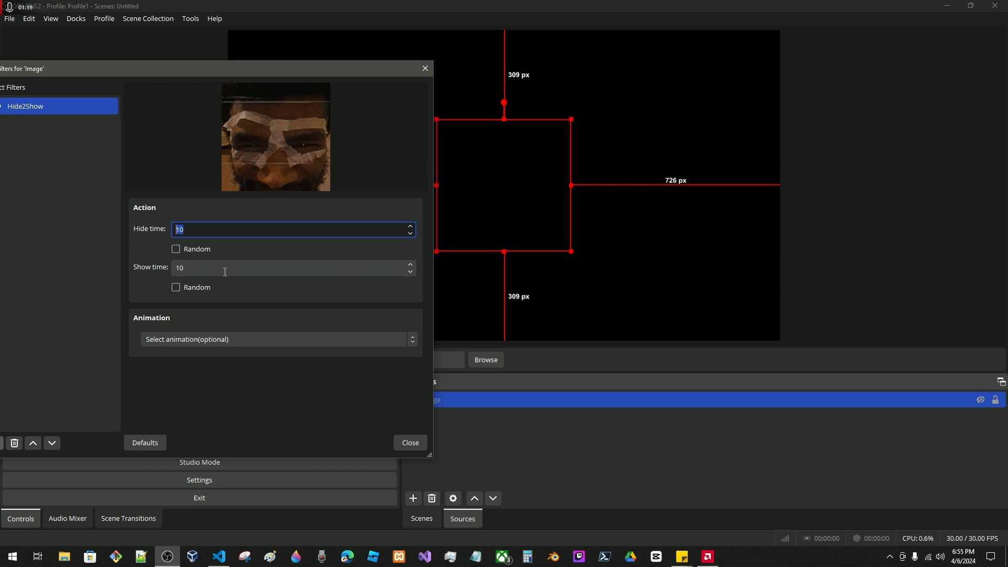
{"action": "left_click", "coordinate": [189, 249]}
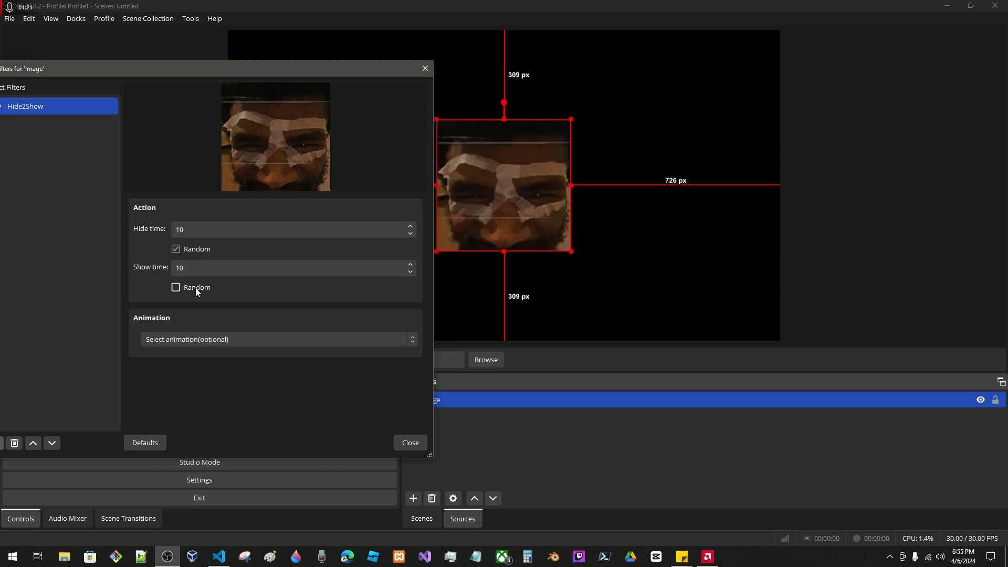
{"action": "left_click", "coordinate": [195, 288]}
Set the show time and hide time to 1 and turn off Random for both.
{"action": "left_click_drag", "start_coordinate": [184, 269], "coordinate": [150, 217]}
{"action": "type", "text": "1"}
{"action": "double_click", "coordinate": [180, 229]}
{"action": "type", "text": "1"}
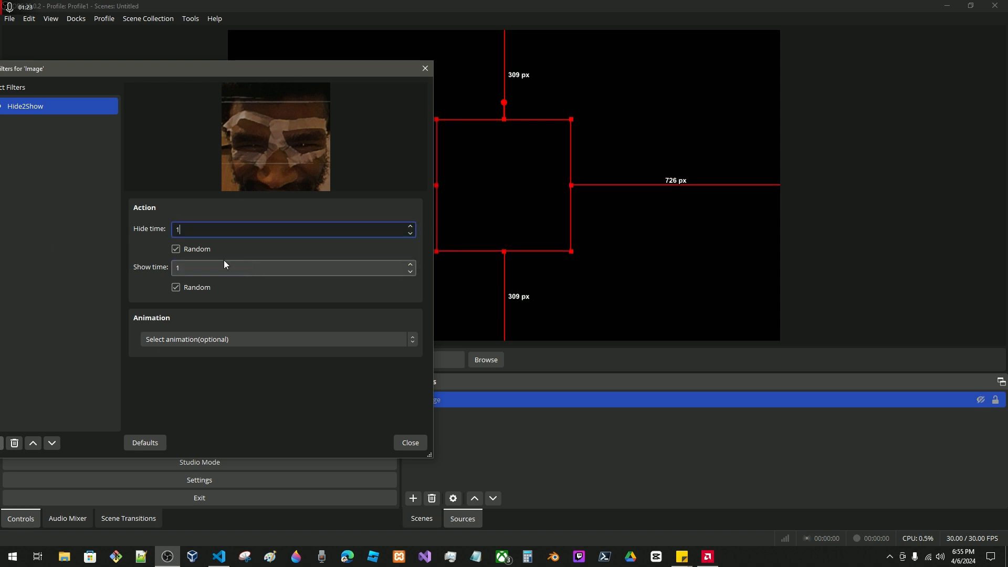
{"action": "left_click", "coordinate": [176, 249]}
{"action": "left_click", "coordinate": [197, 288]}
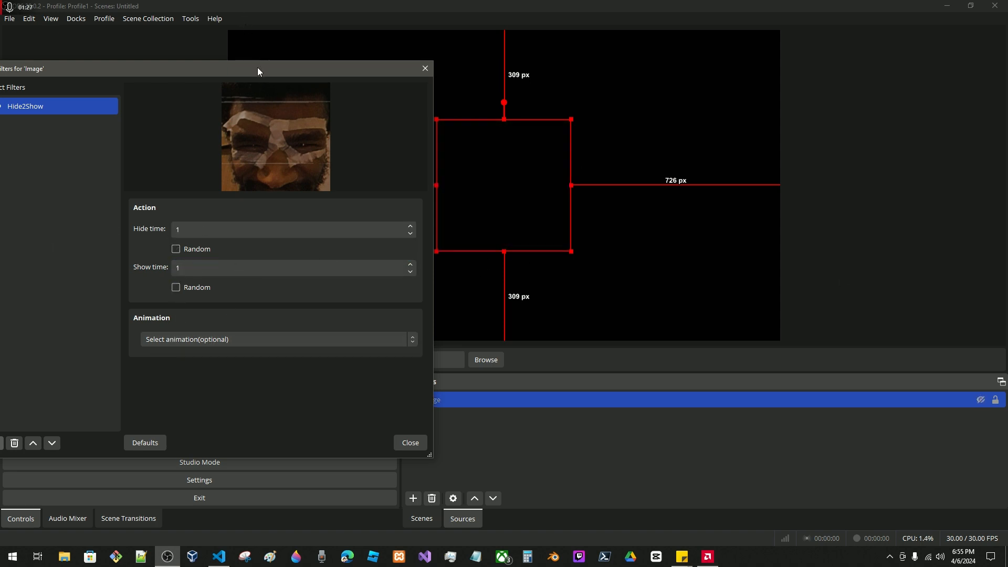
Examine the animation directions offered by the Hide2Show filter without choosing one.
{"action": "left_click_drag", "start_coordinate": [257, 67], "coordinate": [200, 62]}
{"action": "left_click", "coordinate": [138, 335]}
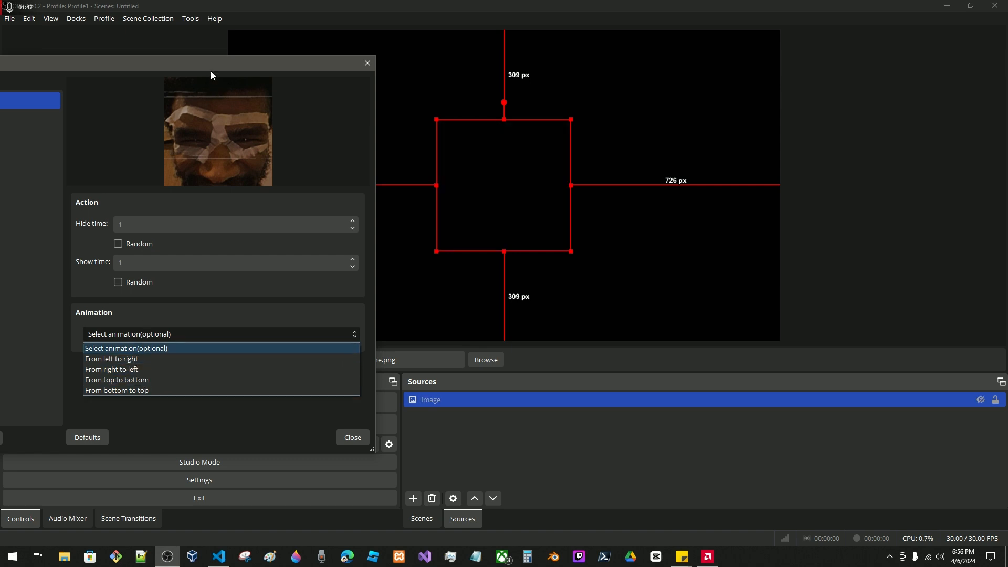
{"action": "left_click", "coordinate": [245, 216]}
{"action": "left_click_drag", "start_coordinate": [257, 61], "coordinate": [355, 316]}
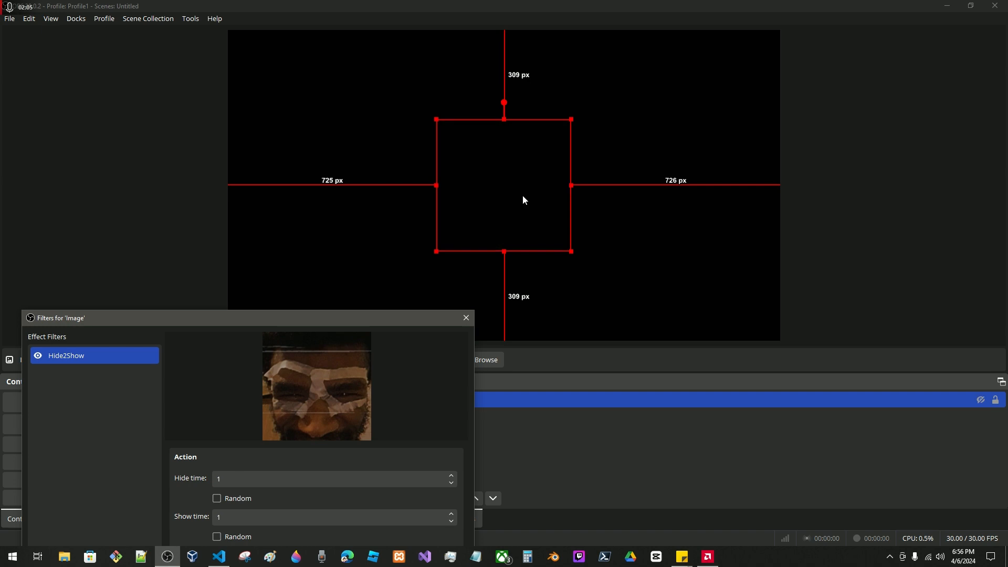
{"action": "left_click_drag", "start_coordinate": [338, 317], "coordinate": [363, 157]}
{"action": "left_click", "coordinate": [247, 432]}
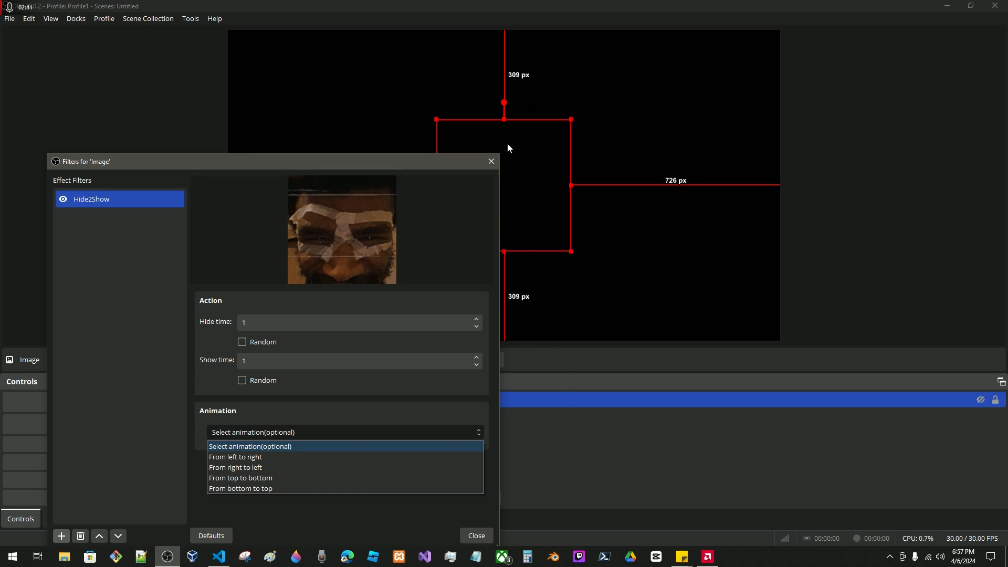
{"action": "left_click", "coordinate": [347, 168]}
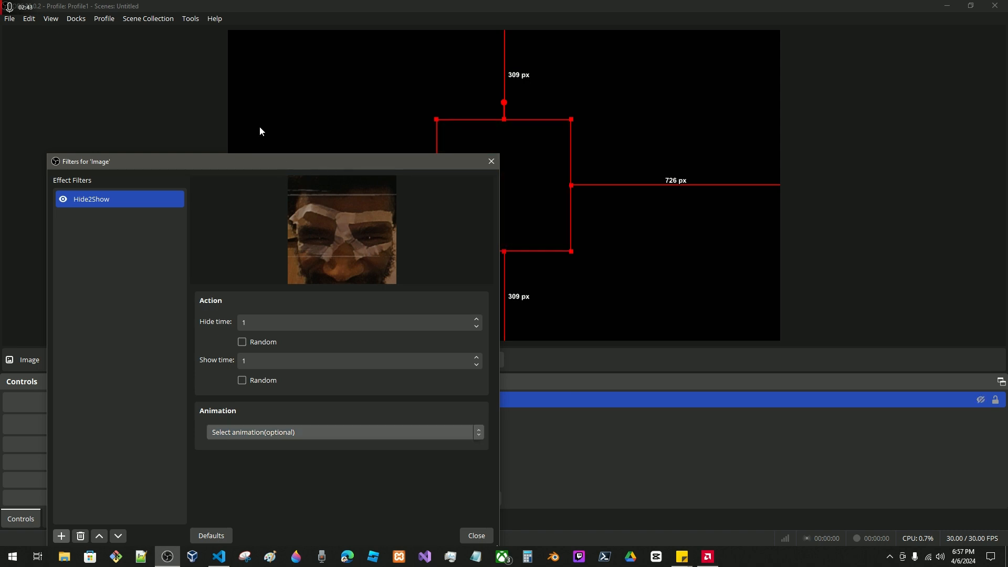
Set the Hide2Show filter's animation to From left to right.
{"action": "left_click_drag", "start_coordinate": [297, 166], "coordinate": [234, 163]}
{"action": "left_click", "coordinate": [195, 435]}
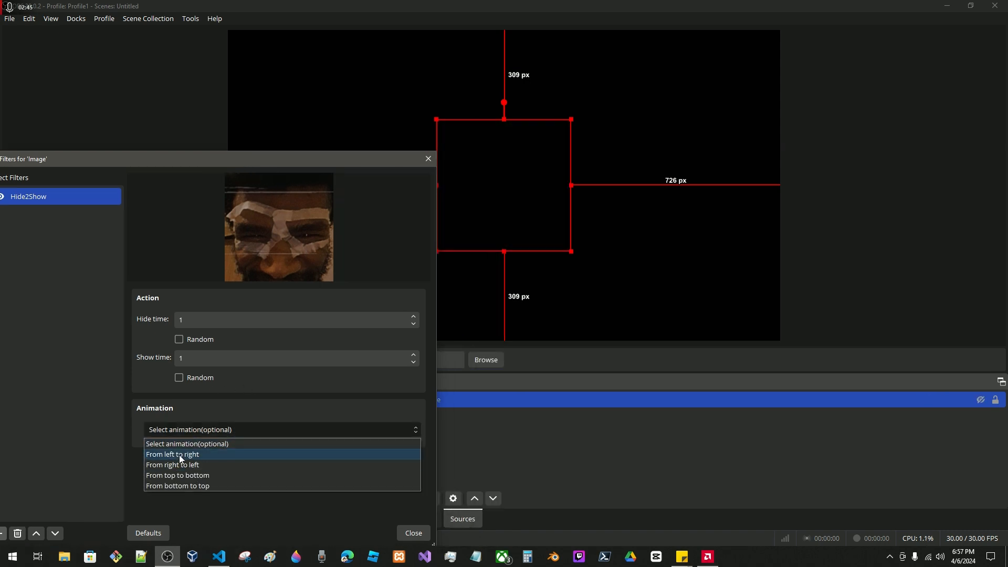
{"action": "left_click", "coordinate": [179, 454]}
Bring the additional animation settings into view and set the animation timing to Very Fast.
{"action": "left_click_drag", "start_coordinate": [331, 163], "coordinate": [654, 291]}
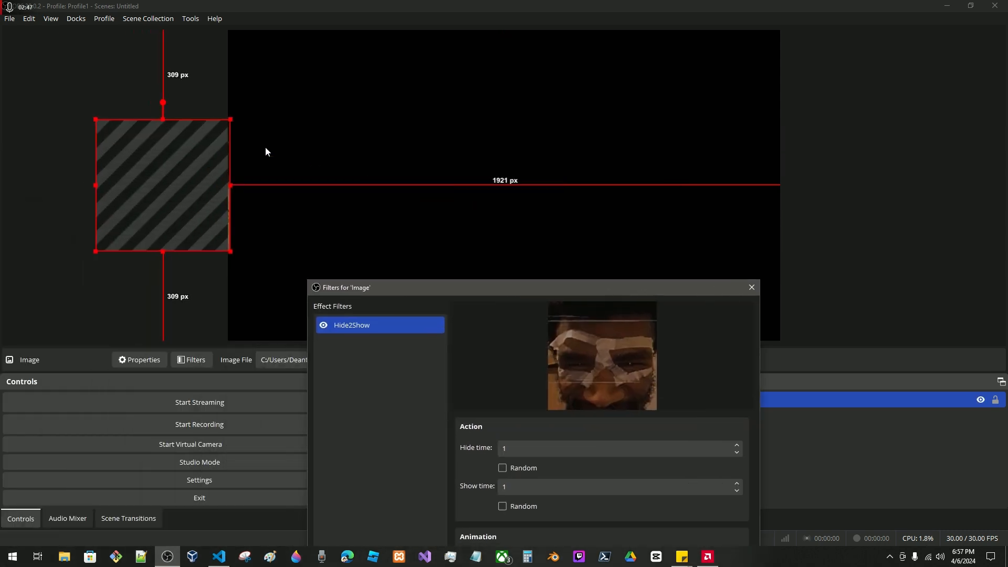
{"action": "left_click_drag", "start_coordinate": [496, 288], "coordinate": [650, 169]}
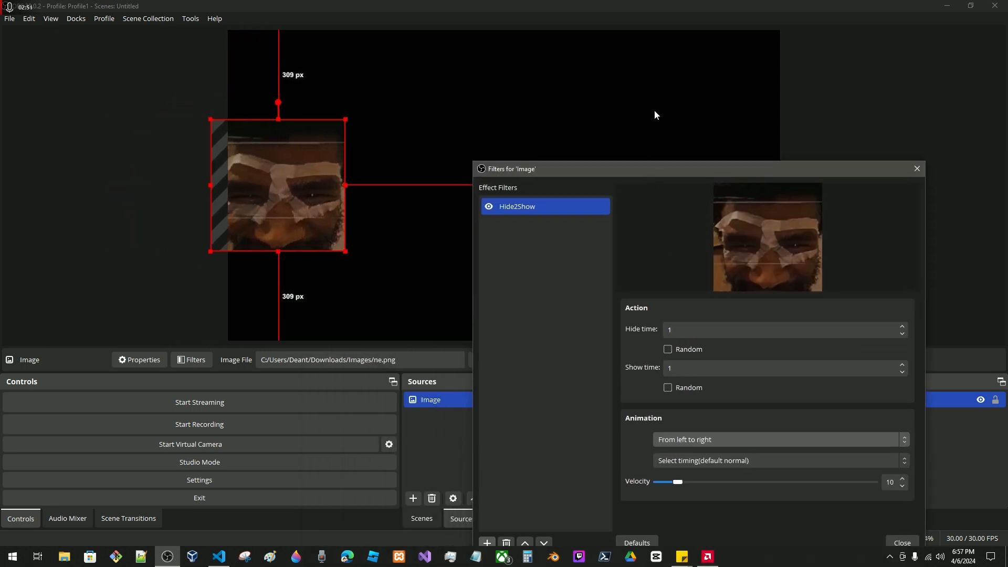
{"action": "left_click_drag", "start_coordinate": [653, 169], "coordinate": [656, 92]}
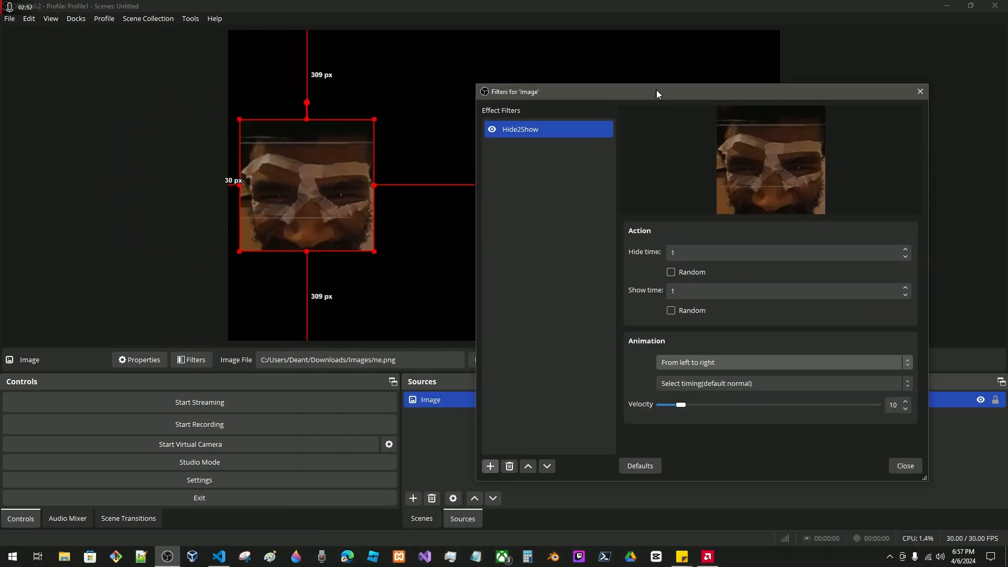
{"action": "left_click", "coordinate": [691, 383]}
{"action": "left_click", "coordinate": [687, 428]}
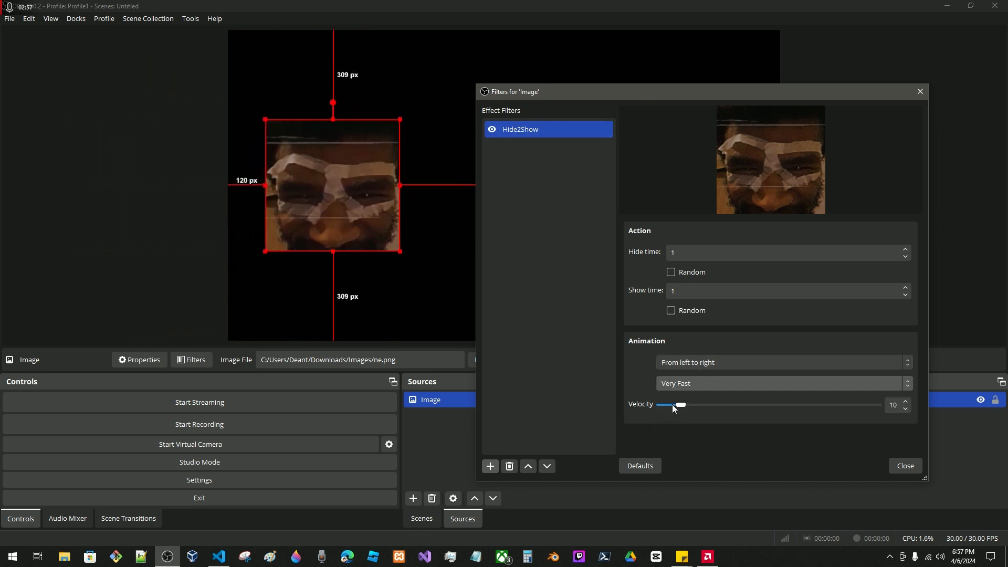
Set the animation velocity to 36 and check the image's motion across the uncovered canvas.
{"action": "left_click_drag", "start_coordinate": [528, 94], "coordinate": [97, 133]}
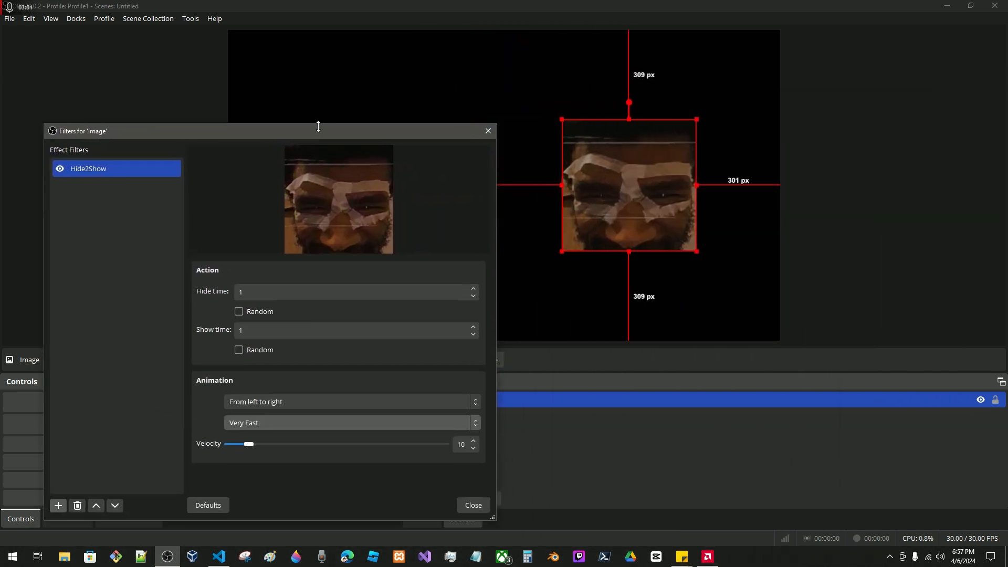
{"action": "left_click_drag", "start_coordinate": [318, 133], "coordinate": [354, 139]}
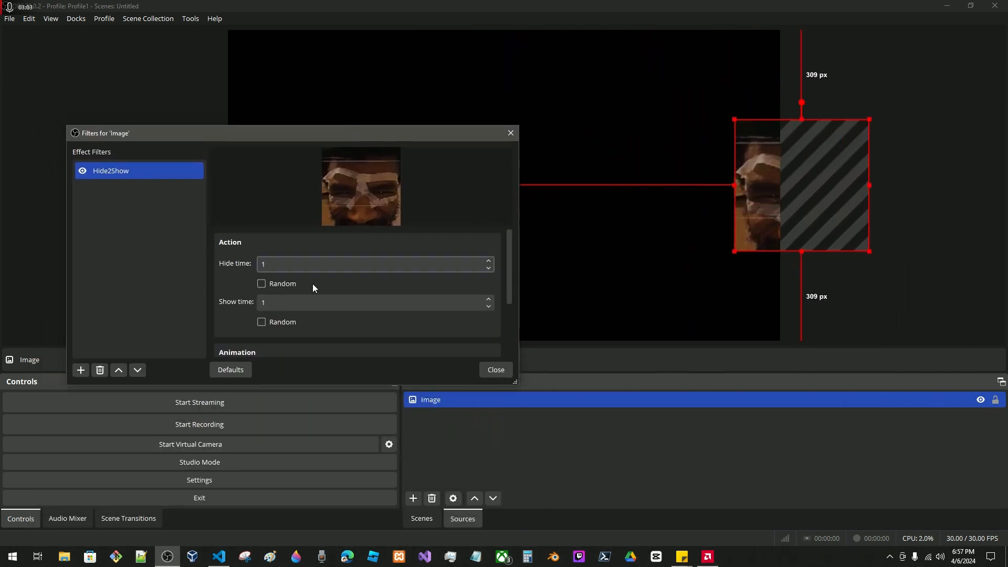
{"action": "scroll", "coordinate": [313, 283], "scroll_direction": "down", "scroll_amount": 3}
{"action": "left_click_drag", "start_coordinate": [270, 330], "coordinate": [325, 332]}
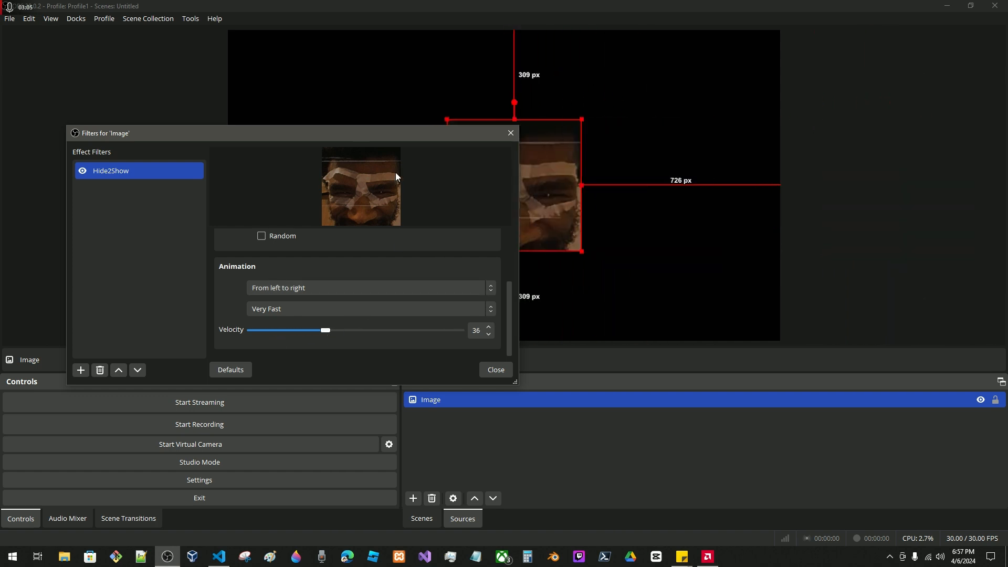
{"action": "left_click_drag", "start_coordinate": [392, 138], "coordinate": [544, 353]}
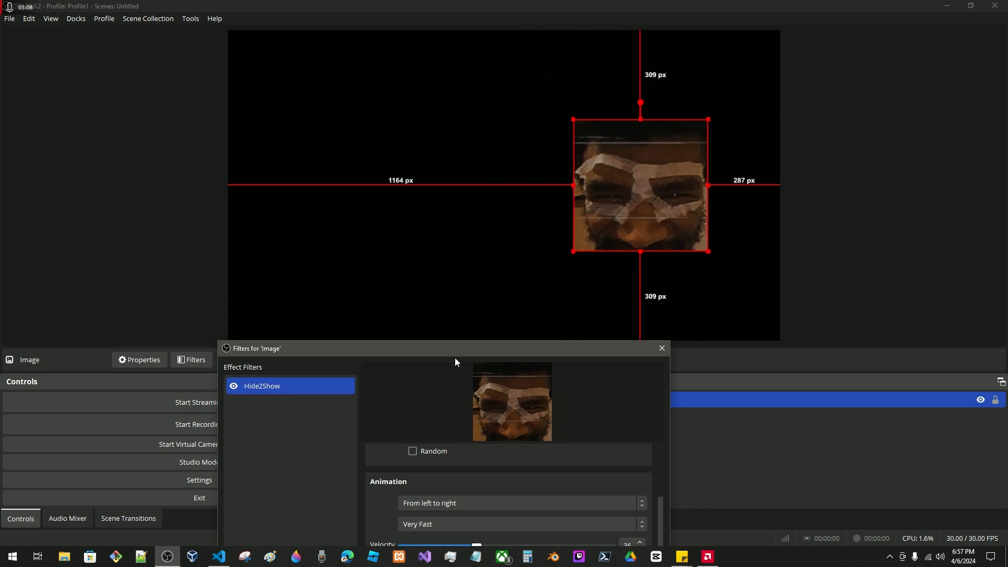
{"action": "left_click_drag", "start_coordinate": [455, 351], "coordinate": [412, 193]}
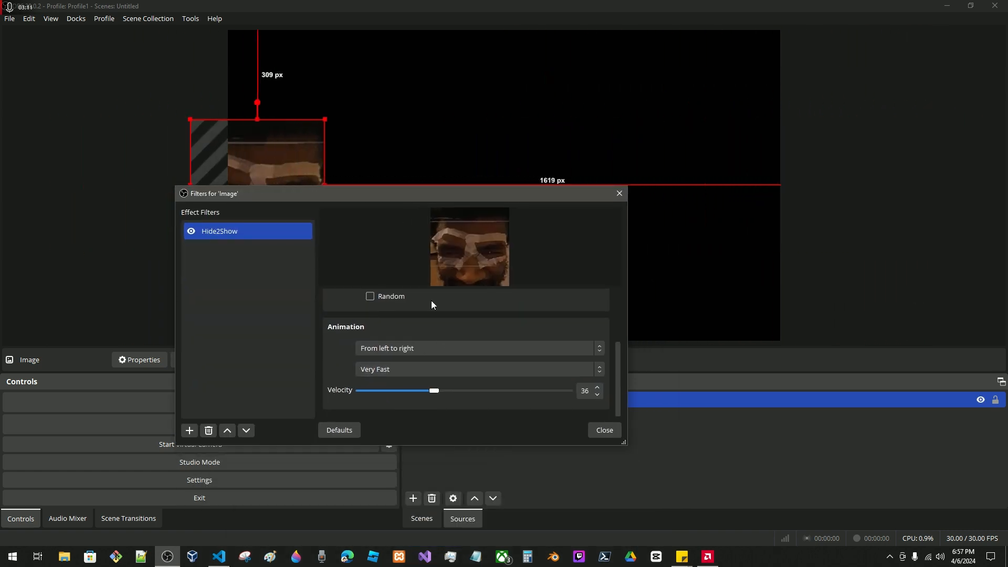
Change the animation timing to Normal, keeping the canvas clear of the filter window.
{"action": "left_click", "coordinate": [391, 369]}
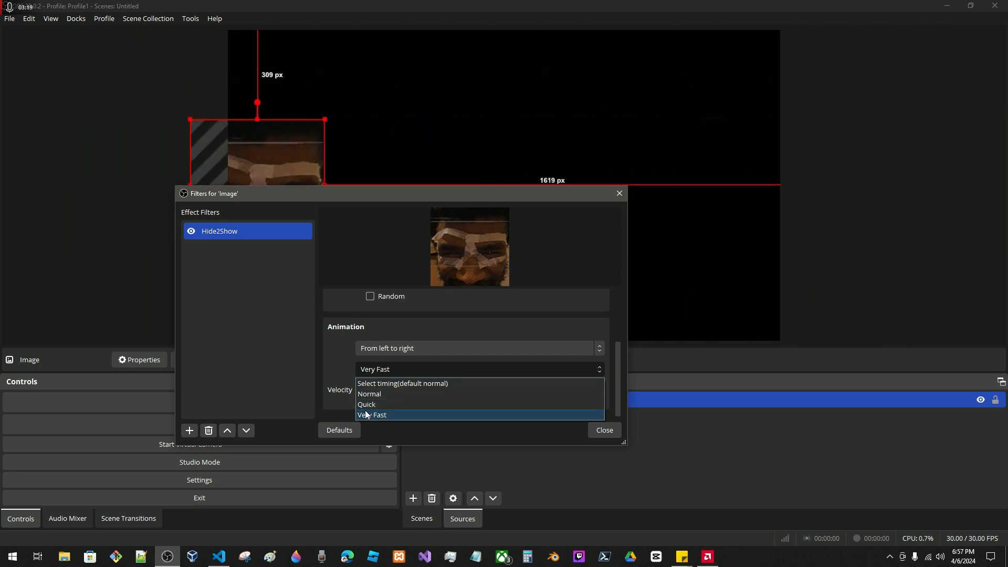
{"action": "left_click", "coordinate": [369, 201]}
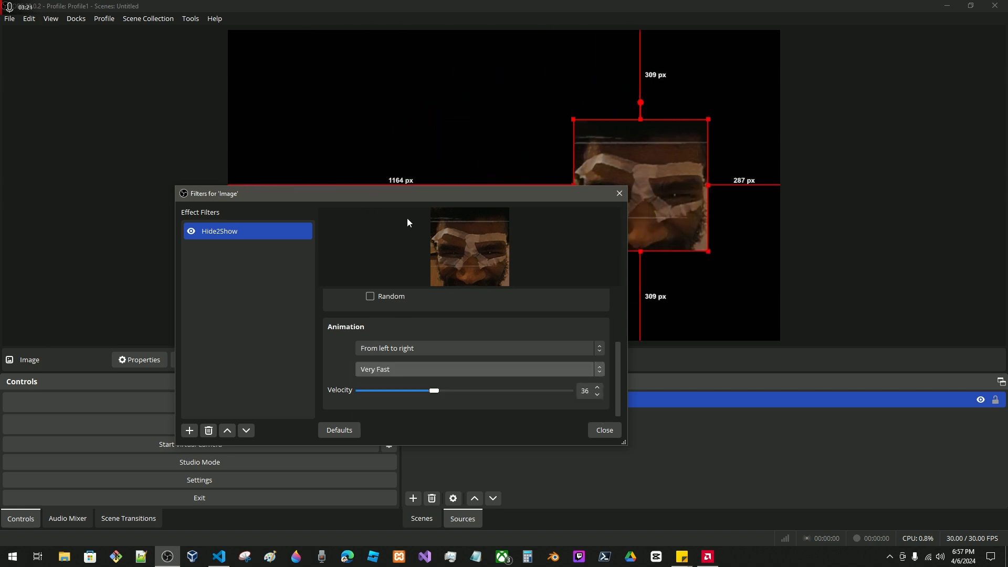
{"action": "left_click_drag", "start_coordinate": [399, 201], "coordinate": [445, 333]}
{"action": "left_click", "coordinate": [431, 395]}
{"action": "left_click", "coordinate": [388, 419]}
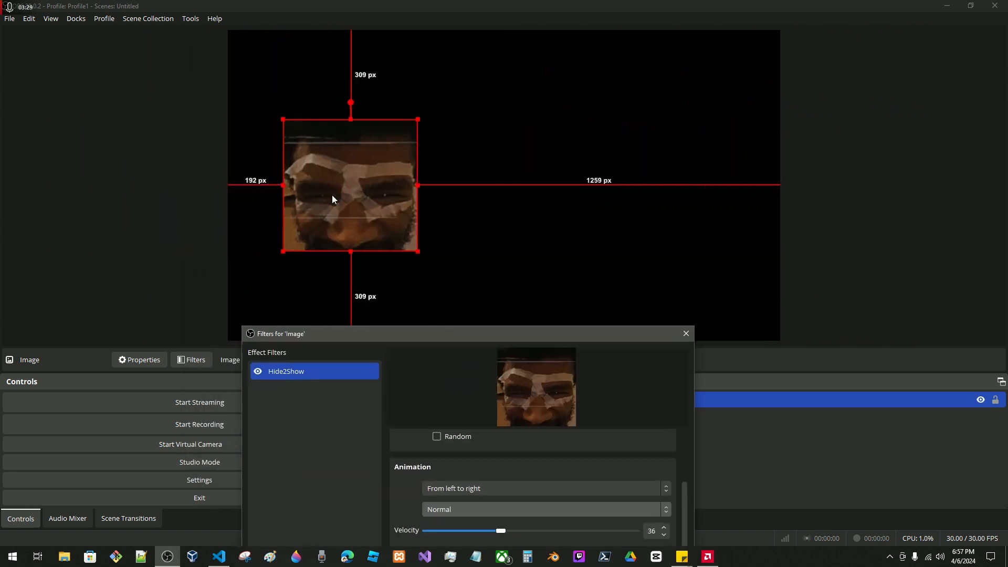
Try an animation velocity of 10 for the image and raise it to 37.
{"action": "left_click_drag", "start_coordinate": [453, 328], "coordinate": [371, 229]}
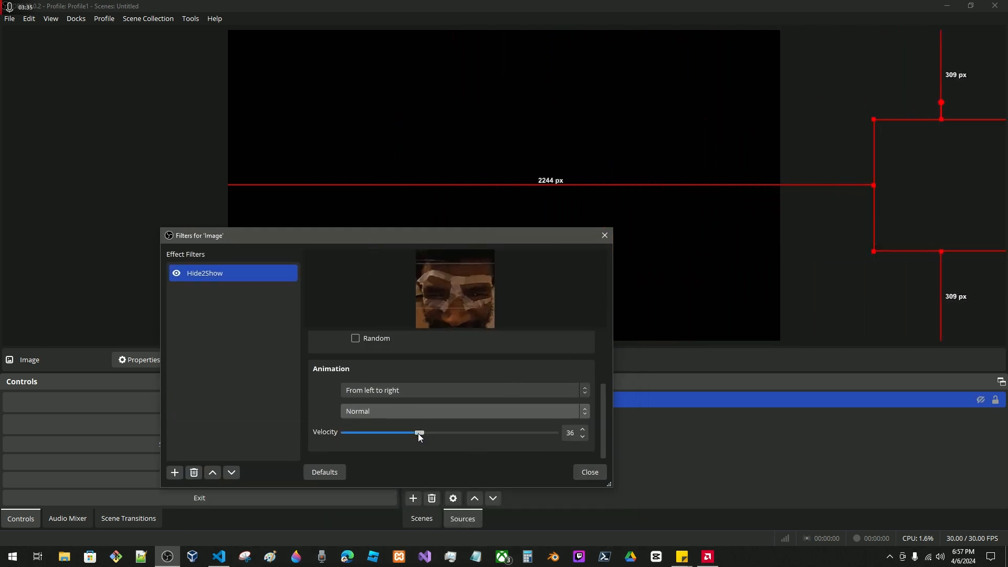
{"action": "left_click_drag", "start_coordinate": [417, 433], "coordinate": [365, 434]}
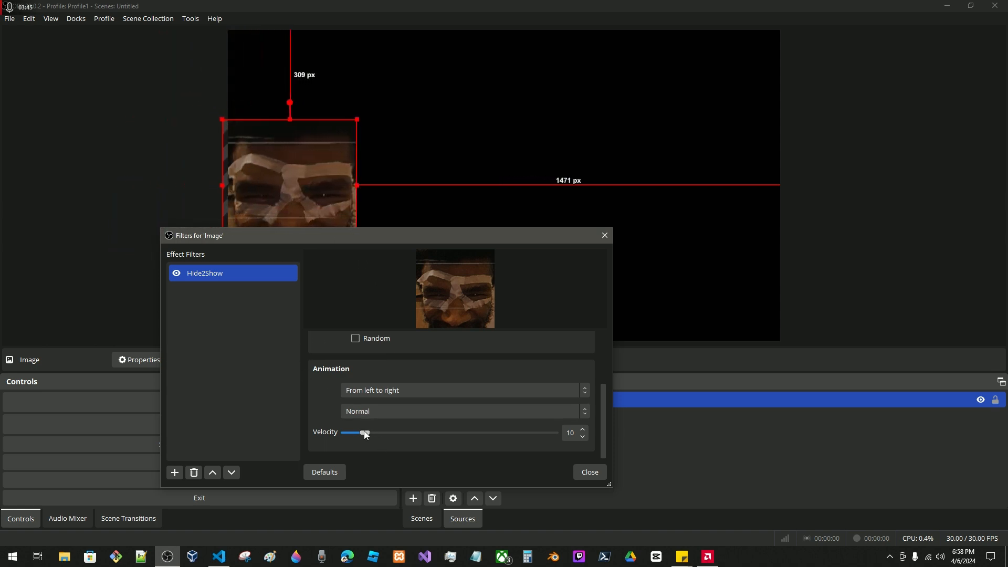
{"action": "left_click_drag", "start_coordinate": [369, 434], "coordinate": [422, 433]}
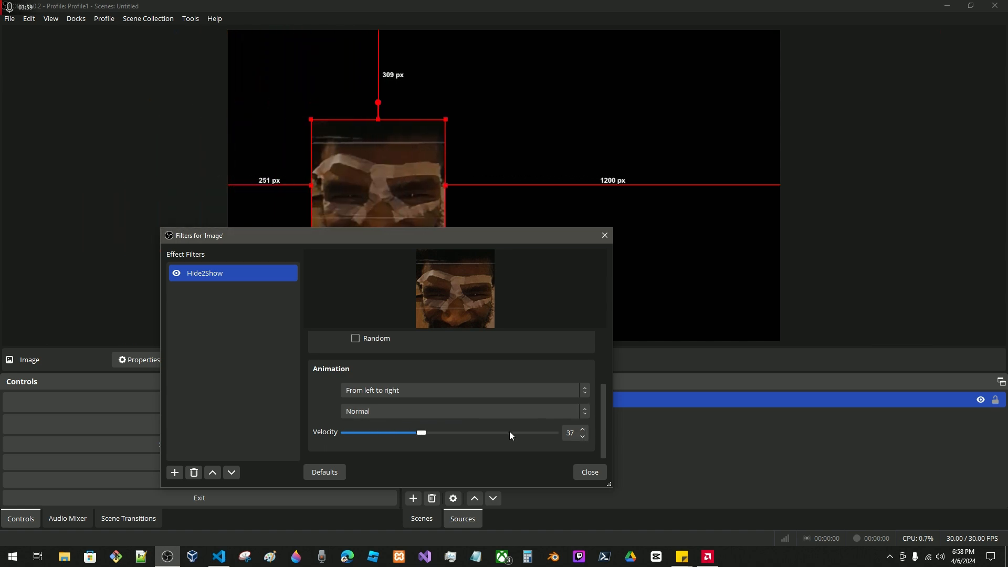
Try the Quick animation timing for the image and change it to Very Fast.
{"action": "left_click", "coordinate": [366, 416]}
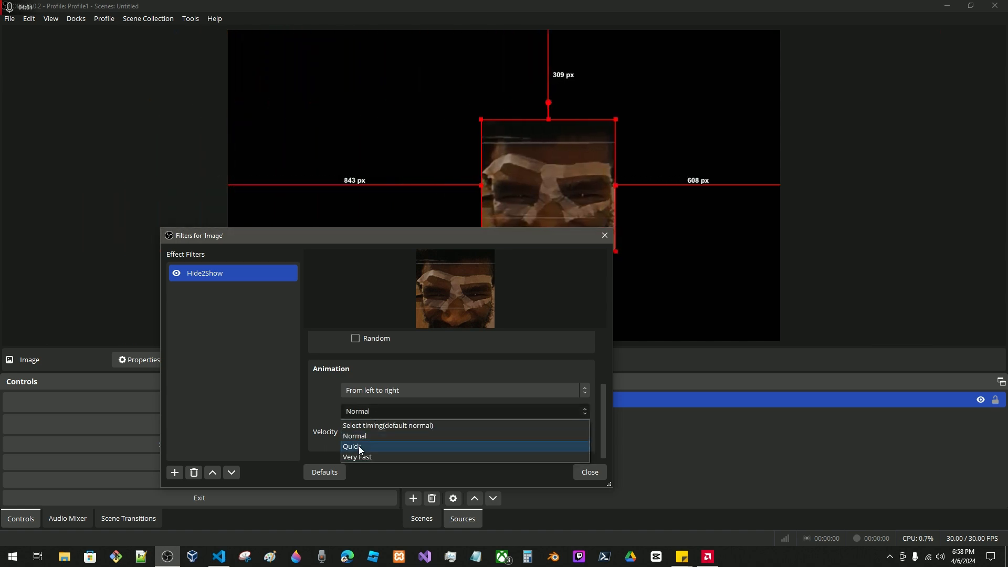
{"action": "left_click", "coordinate": [362, 445]}
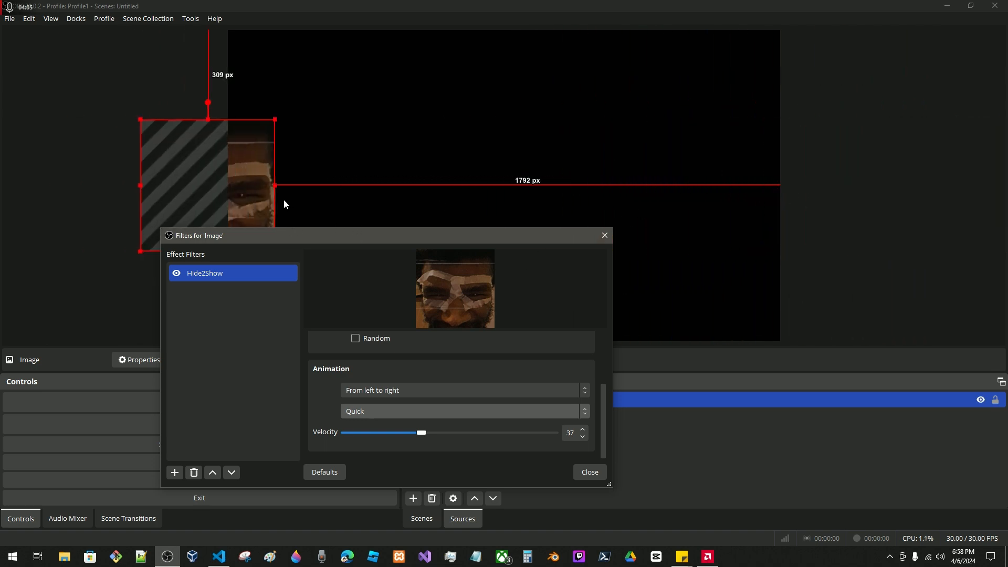
{"action": "left_click", "coordinate": [376, 411]}
{"action": "left_click", "coordinate": [347, 456]}
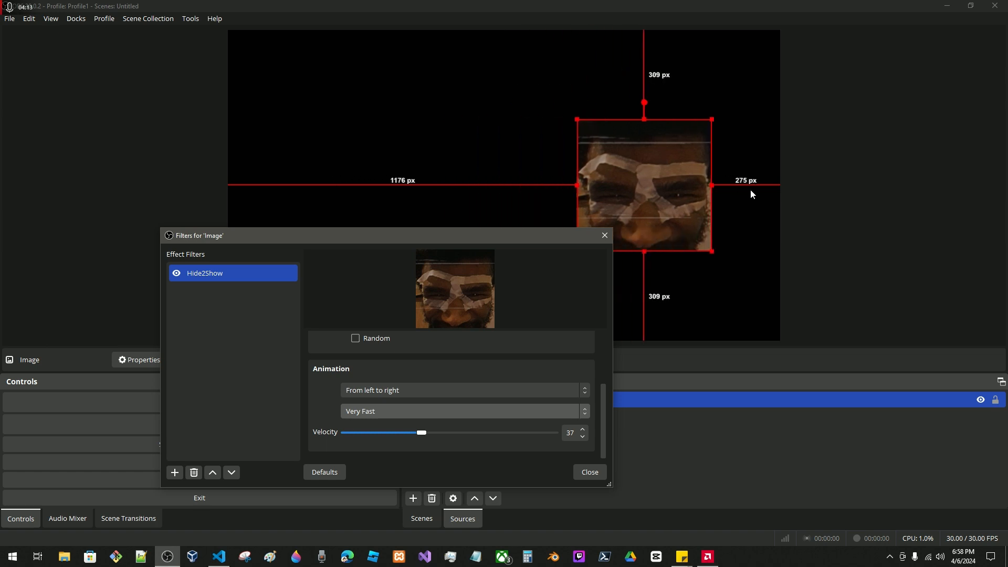
{"action": "left_click", "coordinate": [371, 414]}
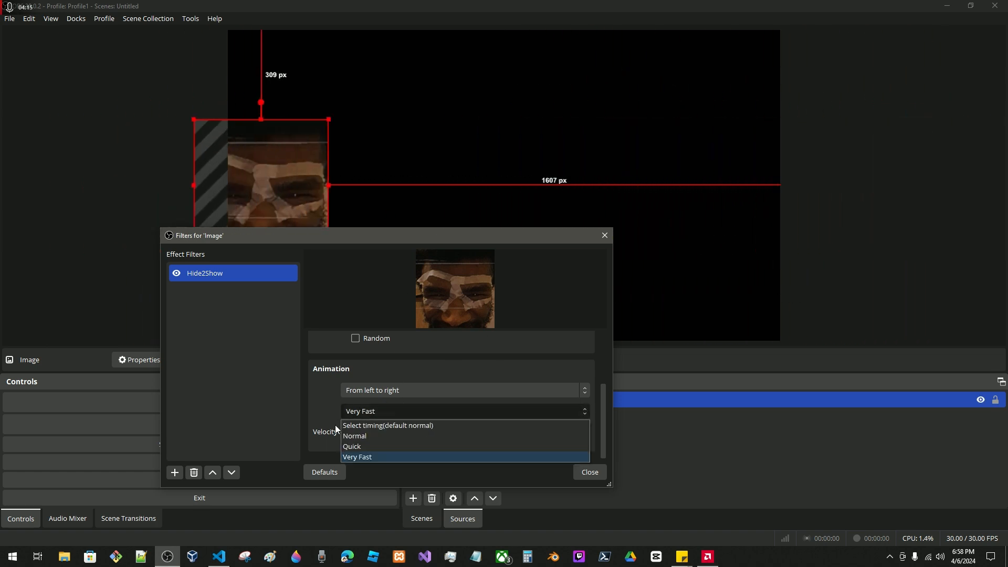
{"action": "left_click", "coordinate": [336, 408]}
Set the animation direction to From bottom to top and move the filter window to uncover the image's motion on the canvas.
{"action": "left_click", "coordinate": [427, 392]}
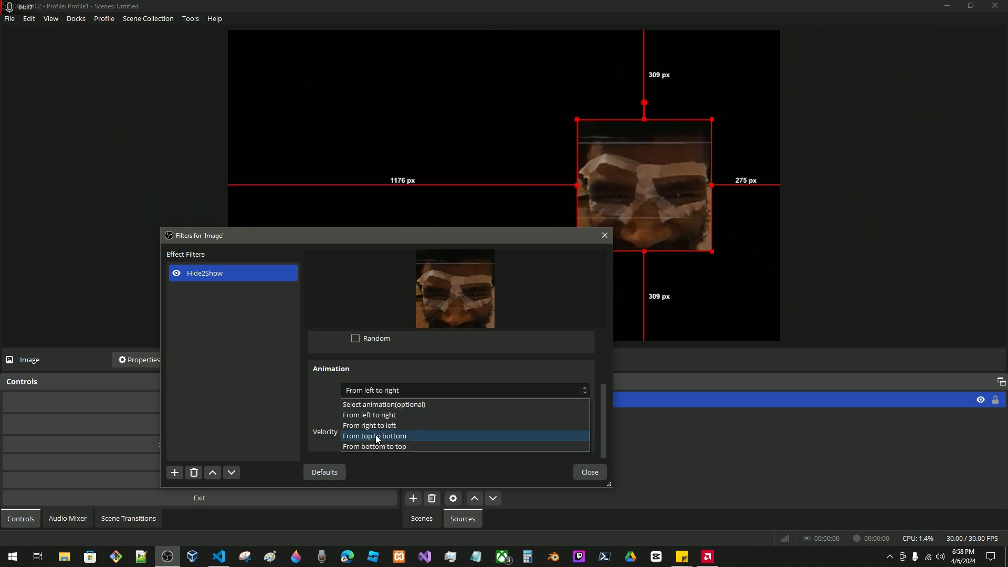
{"action": "left_click", "coordinate": [380, 446]}
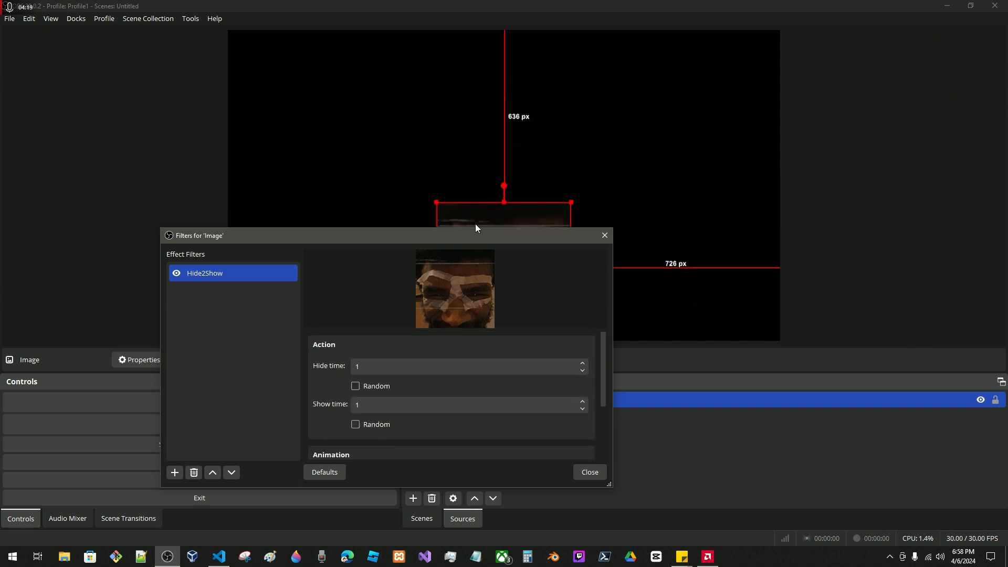
{"action": "left_click_drag", "start_coordinate": [455, 237], "coordinate": [466, 339]}
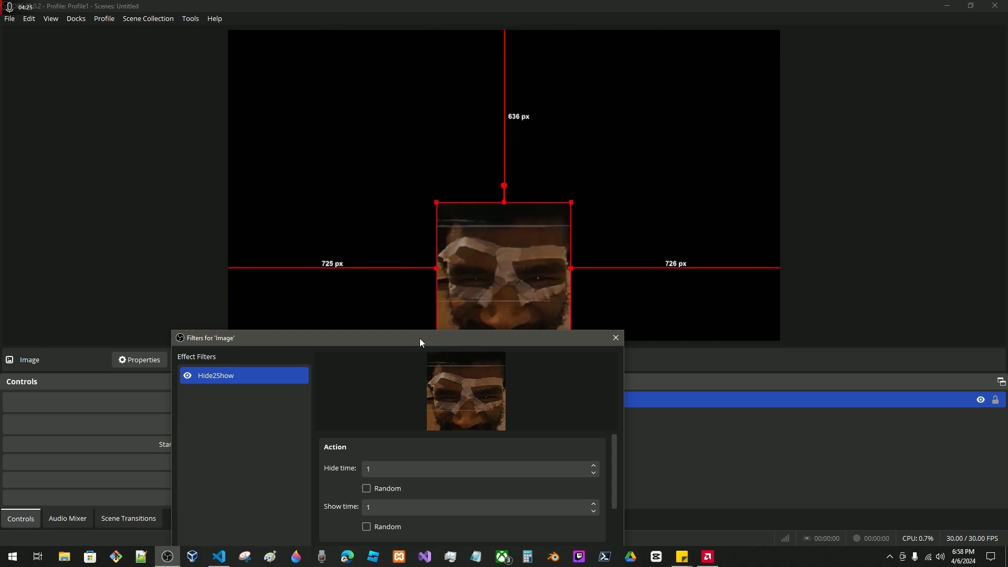
{"action": "left_click_drag", "start_coordinate": [420, 338], "coordinate": [335, 240]}
{"action": "left_click_drag", "start_coordinate": [315, 374], "coordinate": [268, 374]}
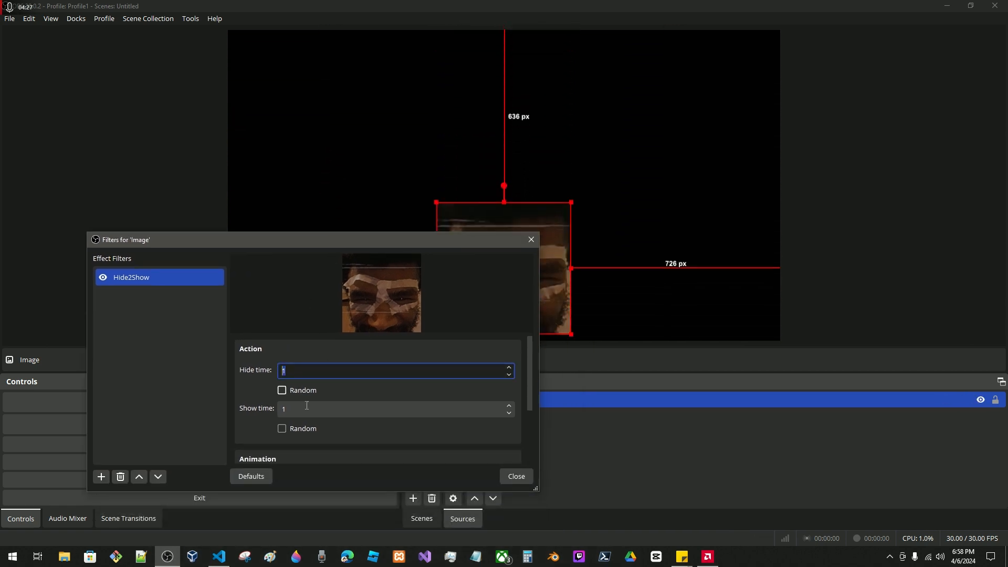
{"action": "left_click_drag", "start_coordinate": [306, 408], "coordinate": [265, 405]}
{"action": "left_click_drag", "start_coordinate": [307, 371], "coordinate": [252, 368]}
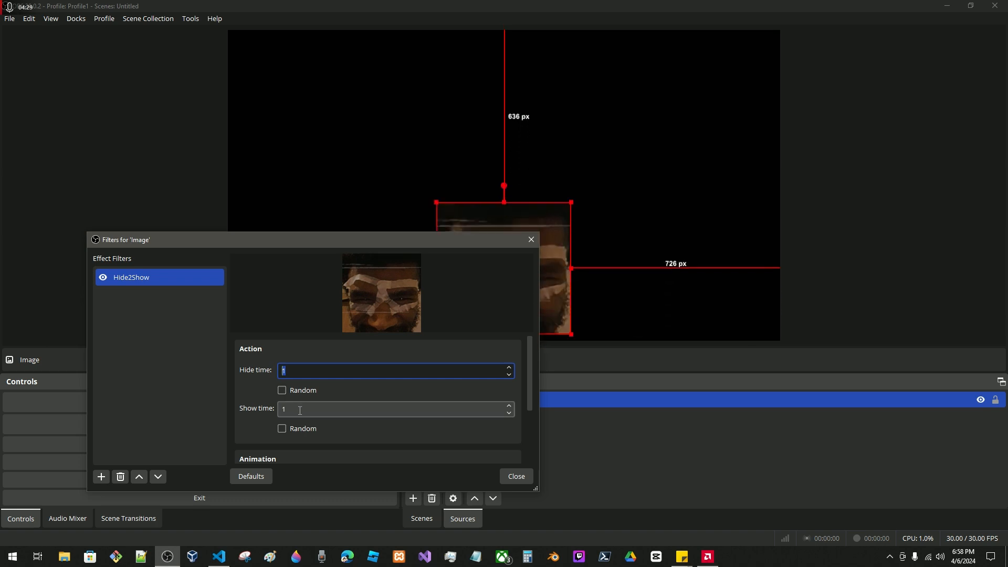
{"action": "left_click_drag", "start_coordinate": [305, 409], "coordinate": [274, 408]}
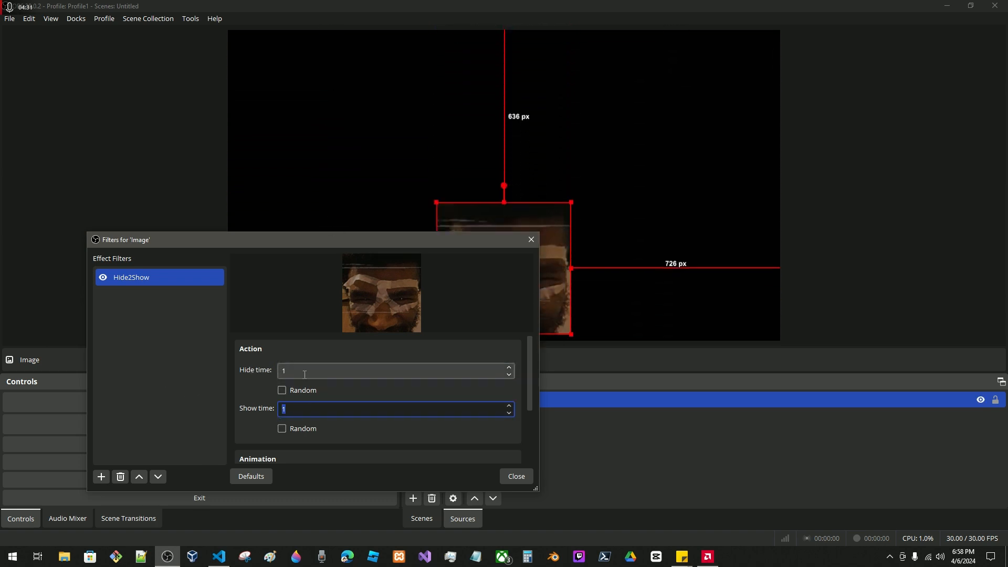
Switch the Hide2Show filter off and on again, keeping the image on the canvas uncovered.
{"action": "left_click_drag", "start_coordinate": [343, 239], "coordinate": [398, 212]}
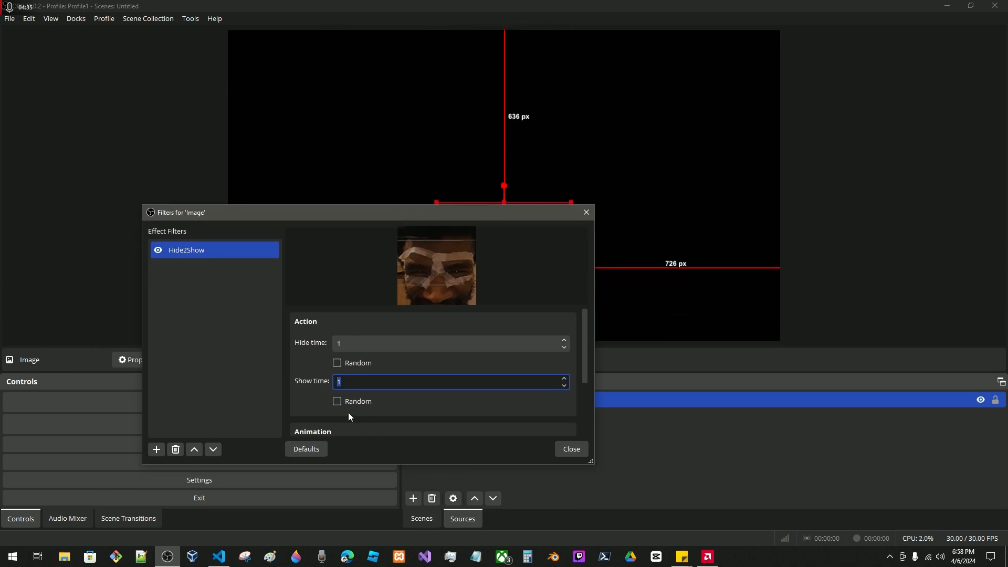
{"action": "left_click", "coordinate": [158, 253]}
{"action": "left_click", "coordinate": [158, 253]}
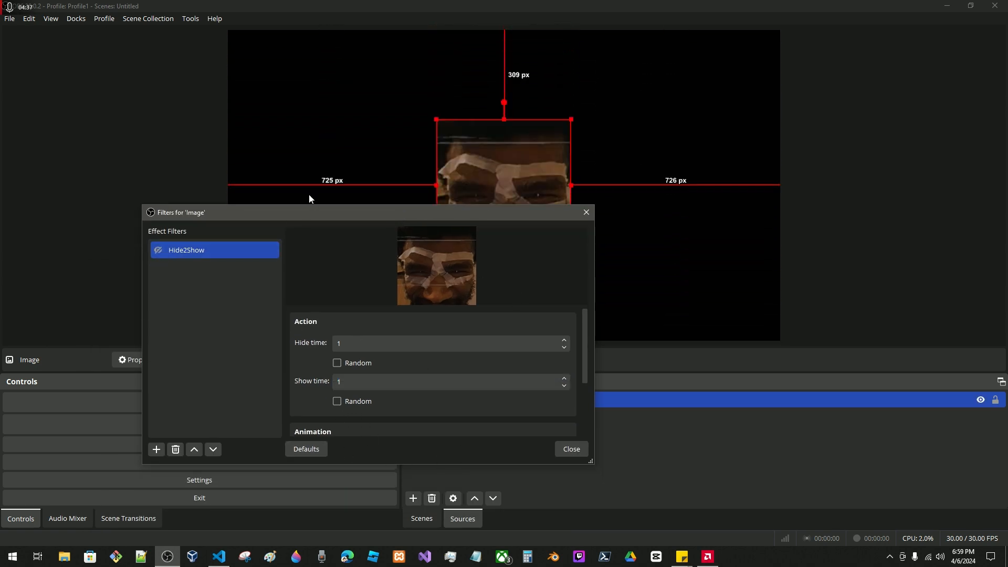
{"action": "left_click_drag", "start_coordinate": [299, 214], "coordinate": [397, 254]}
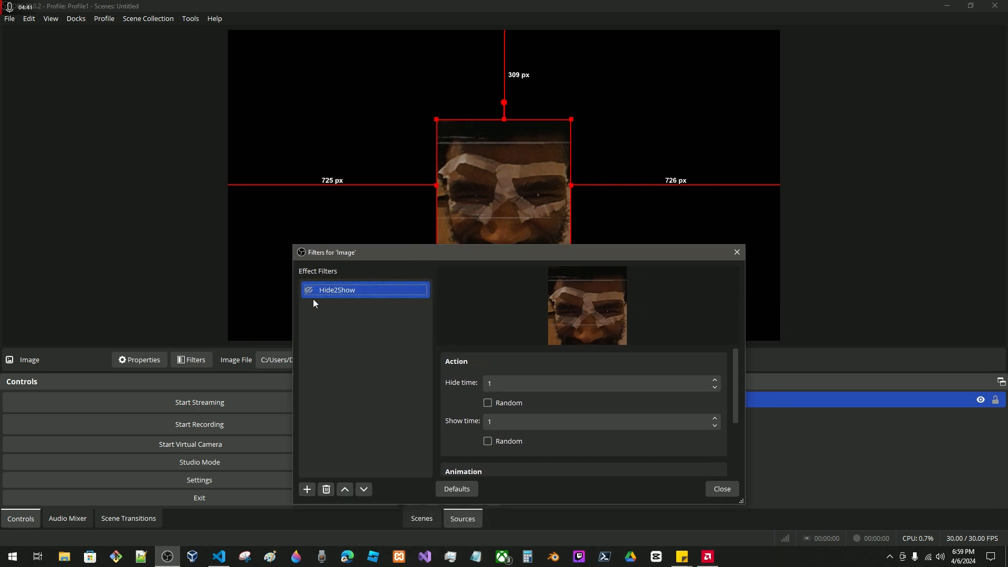
{"action": "left_click", "coordinate": [311, 290]}
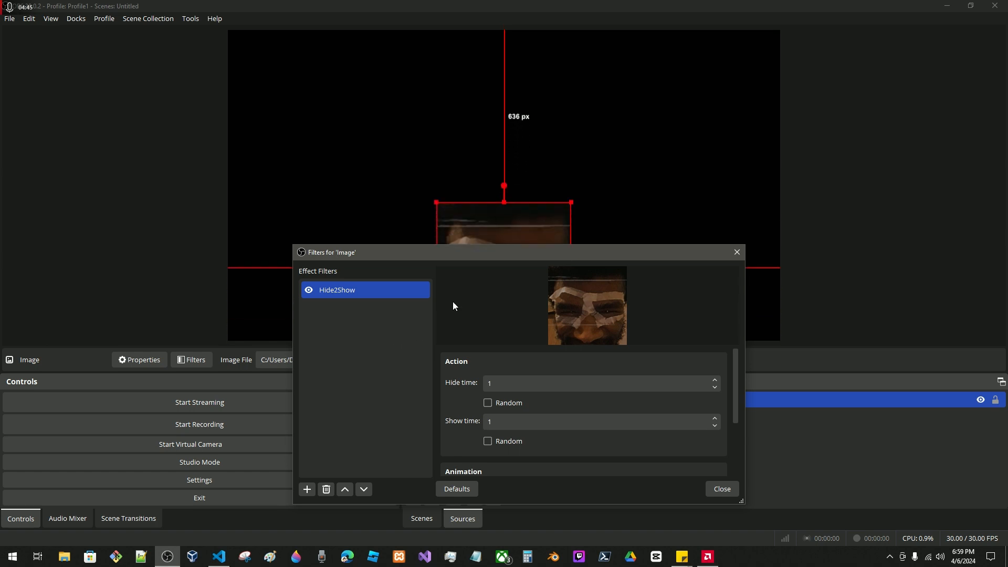
Close the image's filters and remove hns-vs-5.0.0.lua from the loaded scripts, narrowing the Scripts window.
{"action": "left_click", "coordinate": [736, 253]}
{"action": "left_click", "coordinate": [188, 21]}
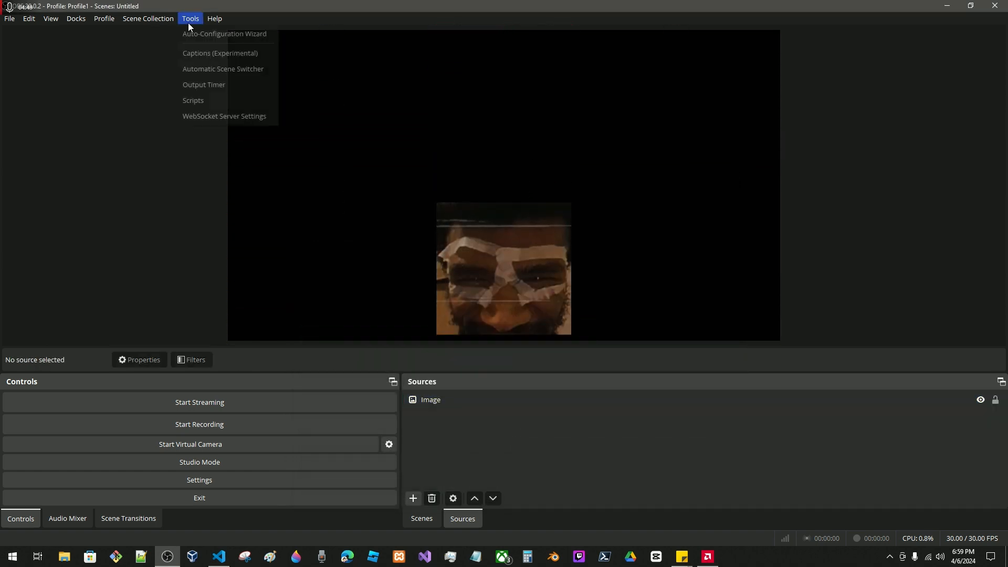
{"action": "left_click", "coordinate": [221, 100]}
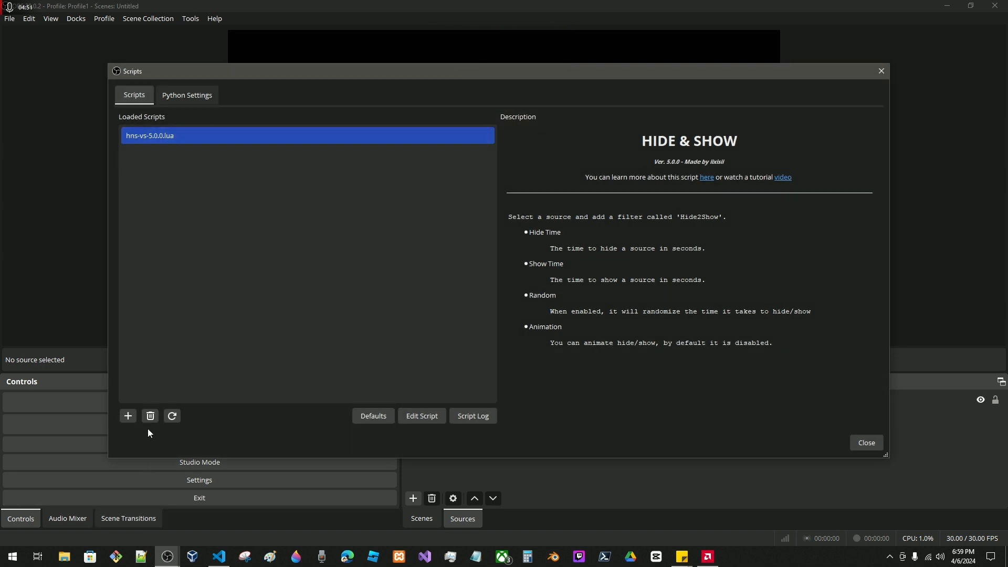
{"action": "left_click_drag", "start_coordinate": [299, 71], "coordinate": [321, 202]}
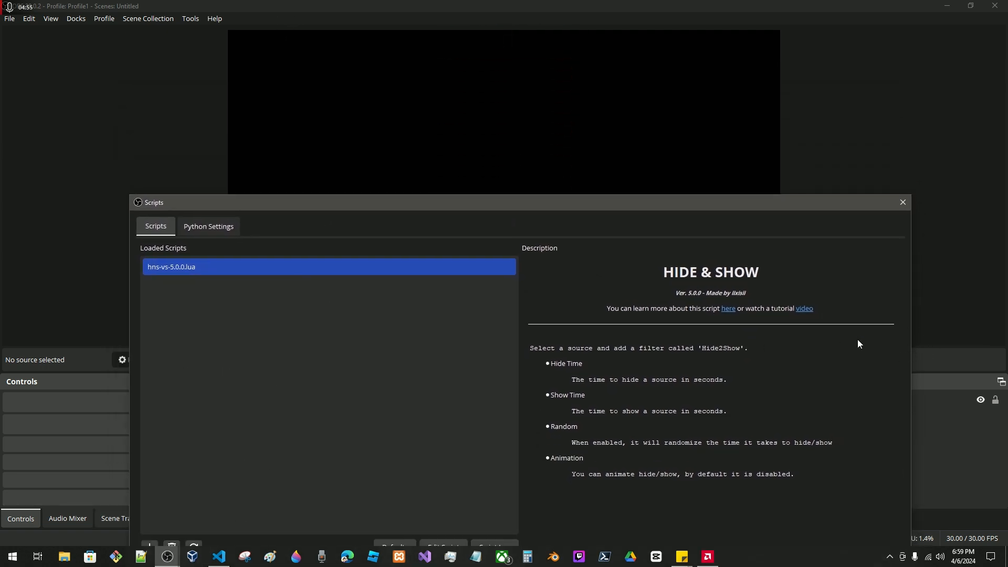
{"action": "left_click_drag", "start_coordinate": [911, 349], "coordinate": [685, 349]}
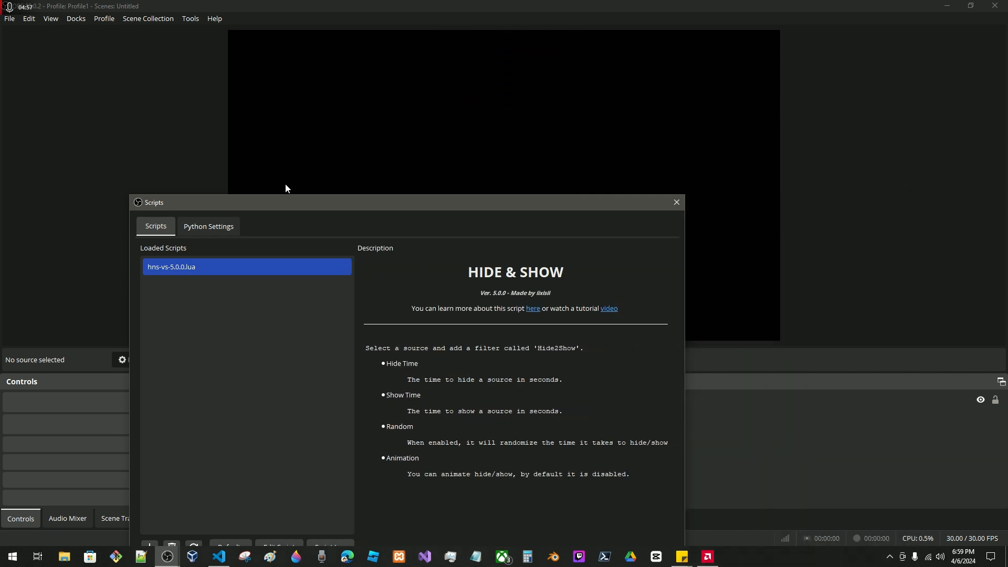
{"action": "left_click_drag", "start_coordinate": [287, 202], "coordinate": [325, 121]}
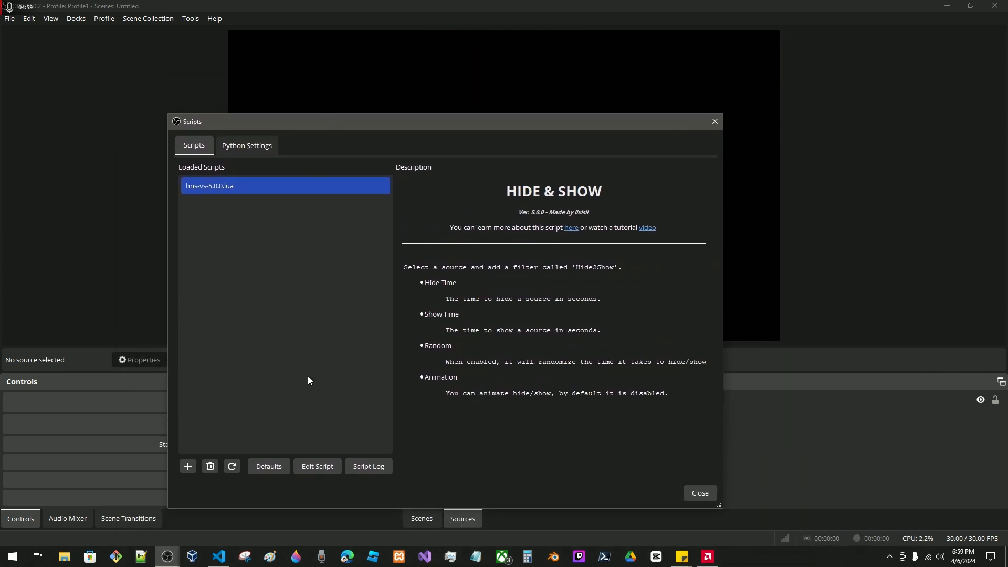
{"action": "left_click", "coordinate": [213, 468]}
Remove the leftover Hide2Show filter from the Image source and close its filter window, keeping the Scripts window clear of the source list.
{"action": "left_click_drag", "start_coordinate": [414, 123], "coordinate": [675, 373]}
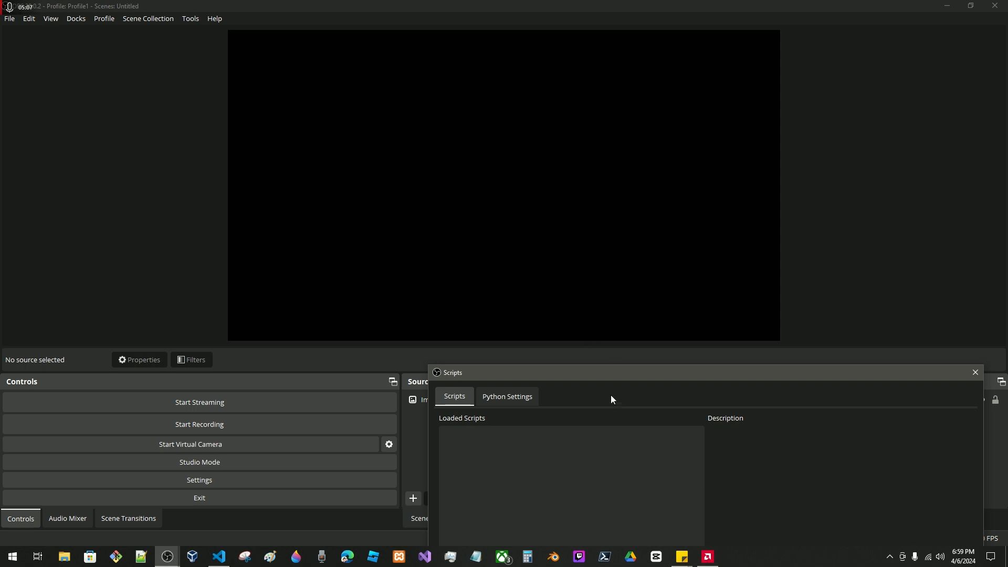
{"action": "left_click_drag", "start_coordinate": [610, 380], "coordinate": [683, 51]}
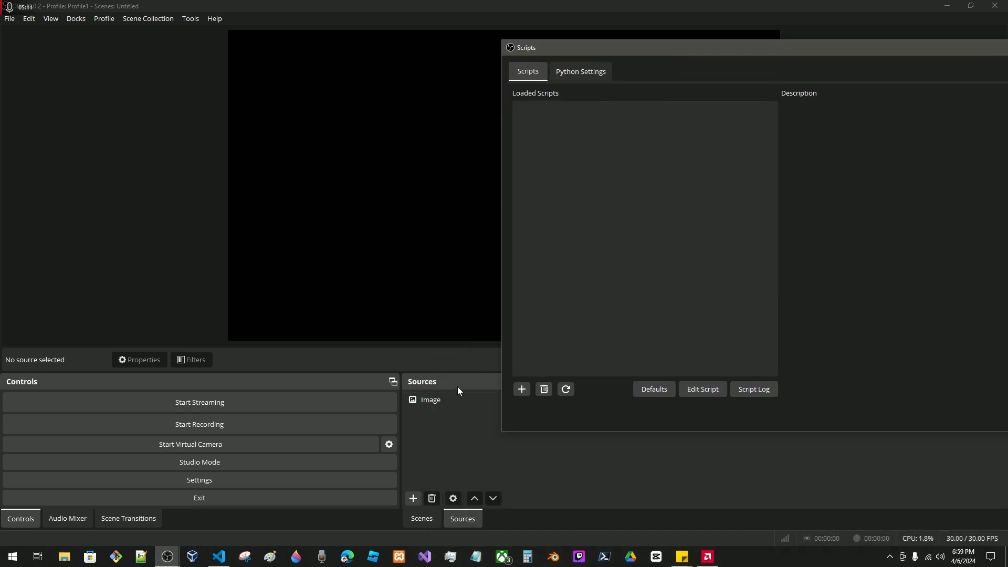
{"action": "left_click", "coordinate": [472, 400]}
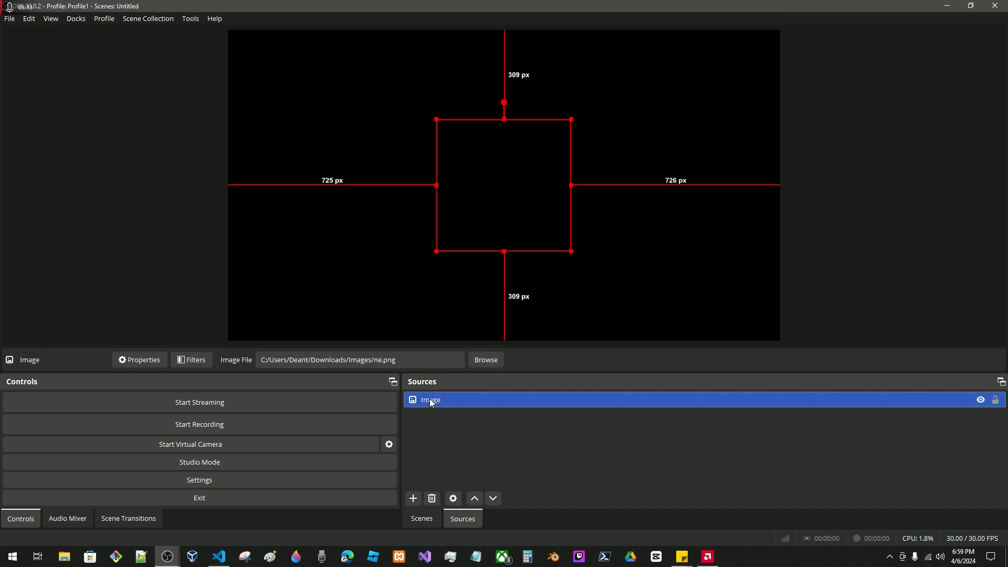
{"action": "left_click", "coordinate": [201, 360]}
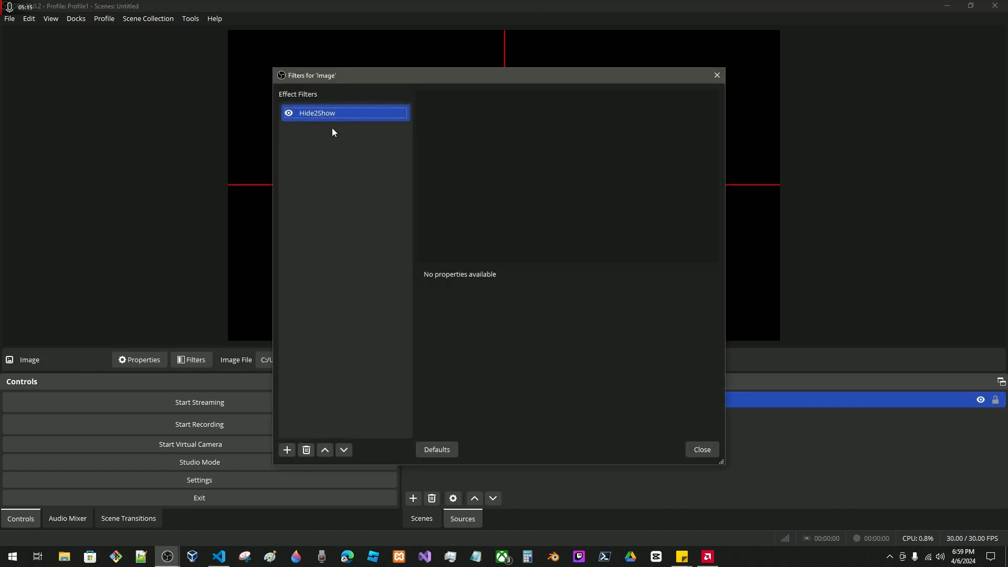
{"action": "right_click", "coordinate": [305, 119]}
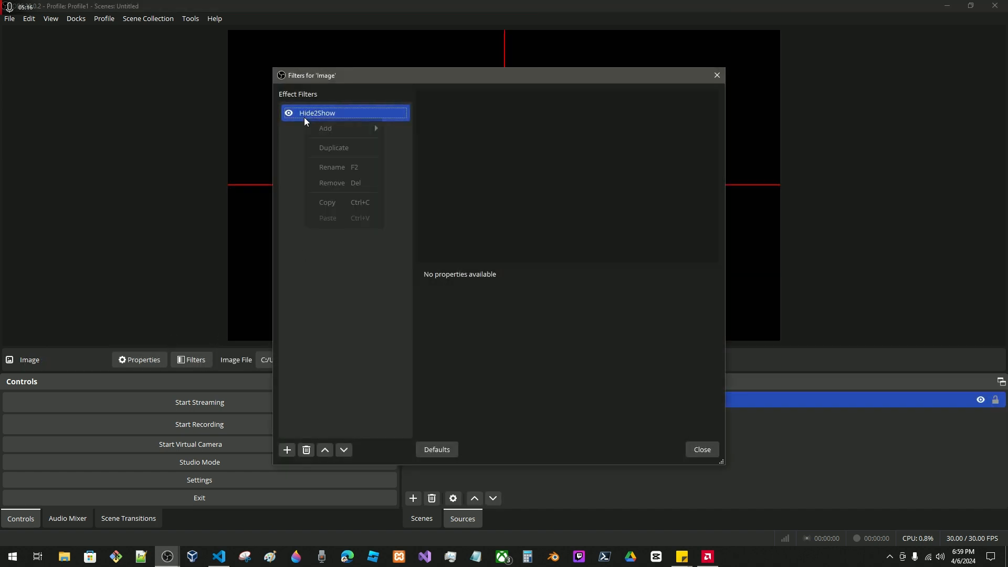
{"action": "left_click", "coordinate": [340, 184]}
{"action": "left_click", "coordinate": [536, 284]}
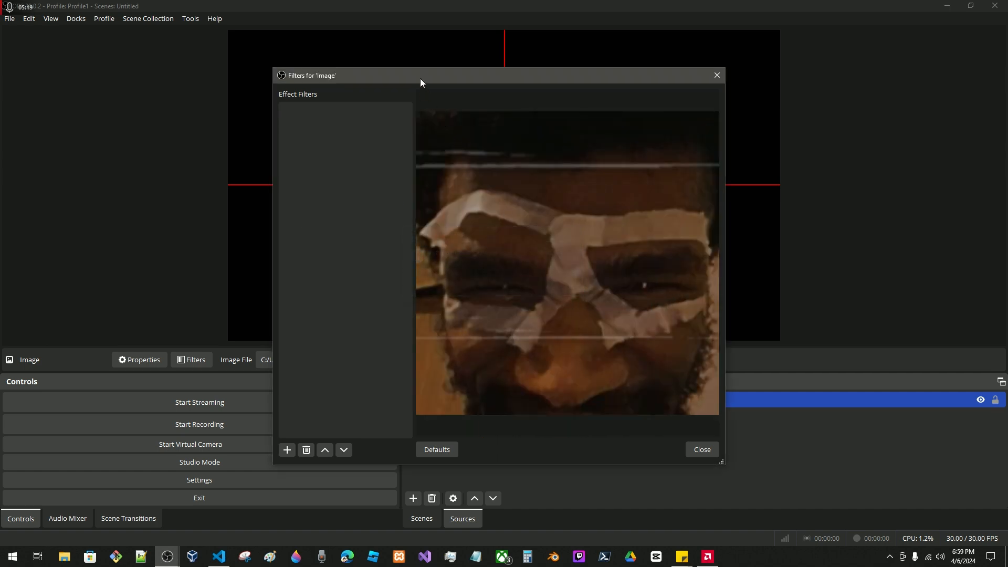
{"action": "left_click_drag", "start_coordinate": [420, 78], "coordinate": [314, 110]}
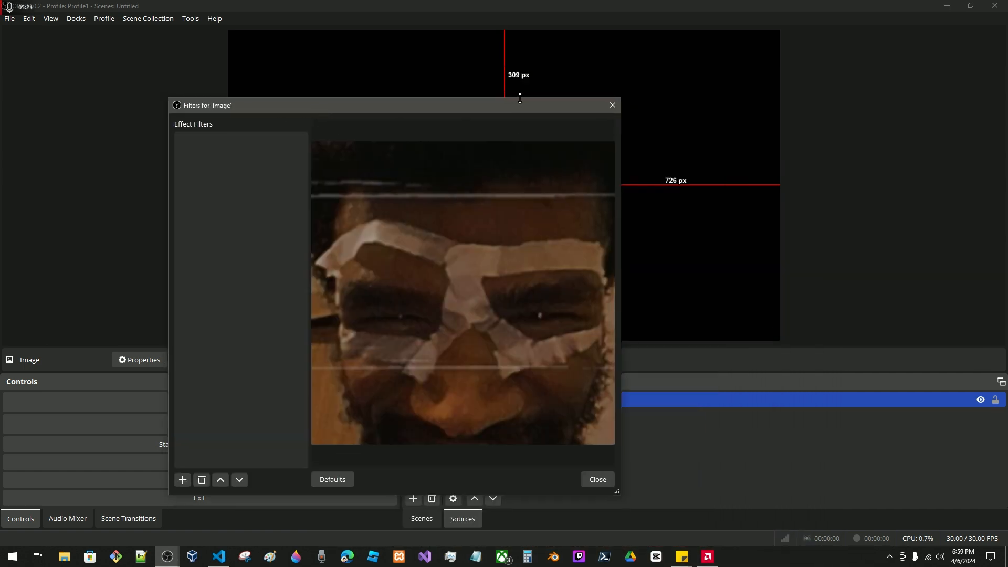
{"action": "left_click", "coordinate": [612, 106]}
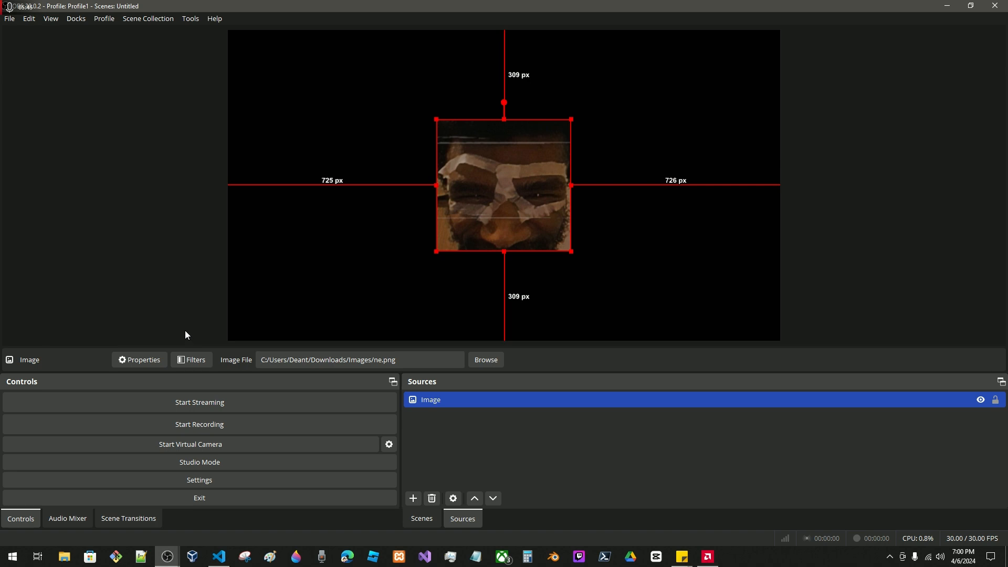
Select the Image source and reopen the Scripts window to check the list of loaded scripts.
{"action": "left_click", "coordinate": [184, 24]}
{"action": "left_click", "coordinate": [190, 18]}
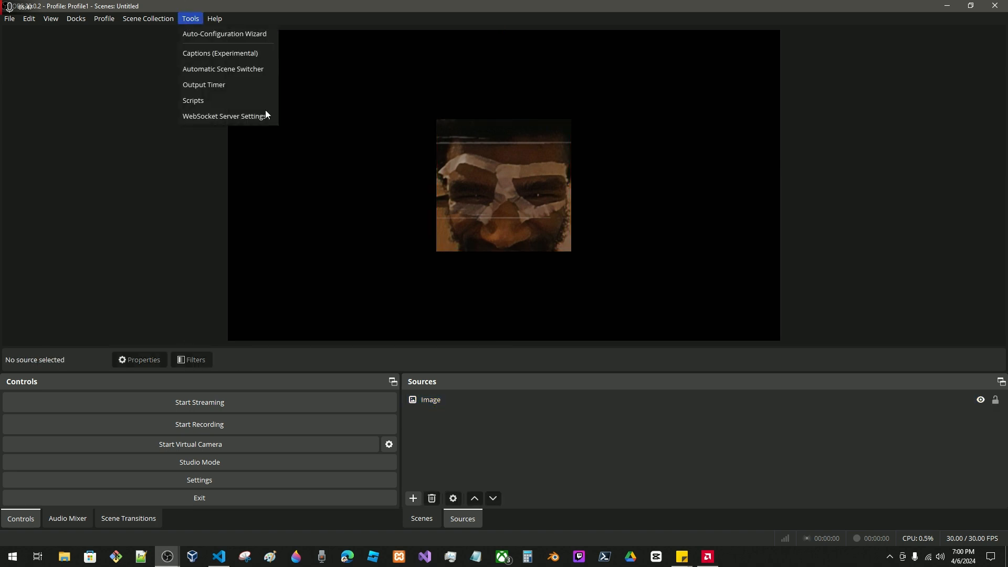
{"action": "left_click", "coordinate": [464, 401]}
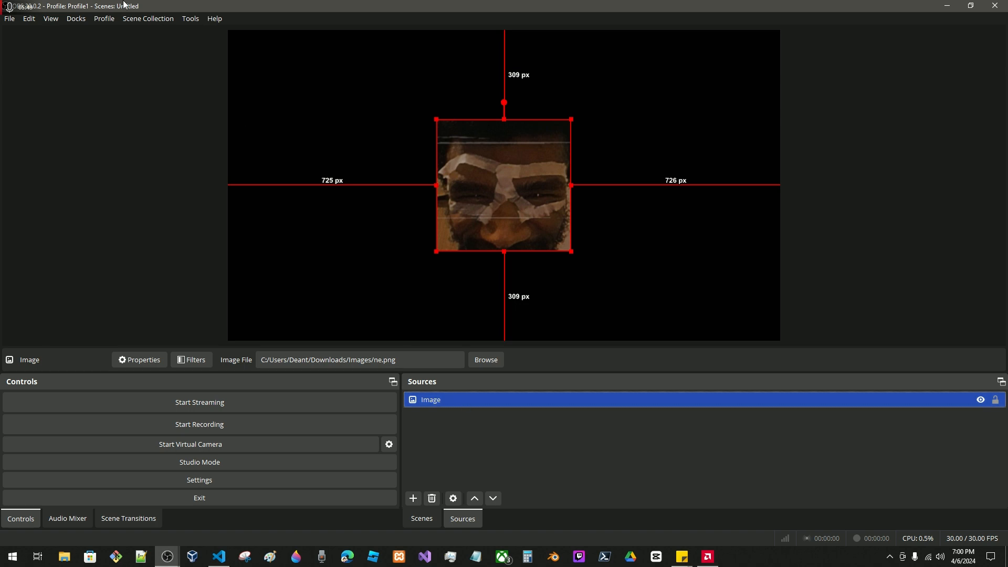
{"action": "left_click", "coordinate": [190, 19]}
{"action": "left_click", "coordinate": [223, 101]}
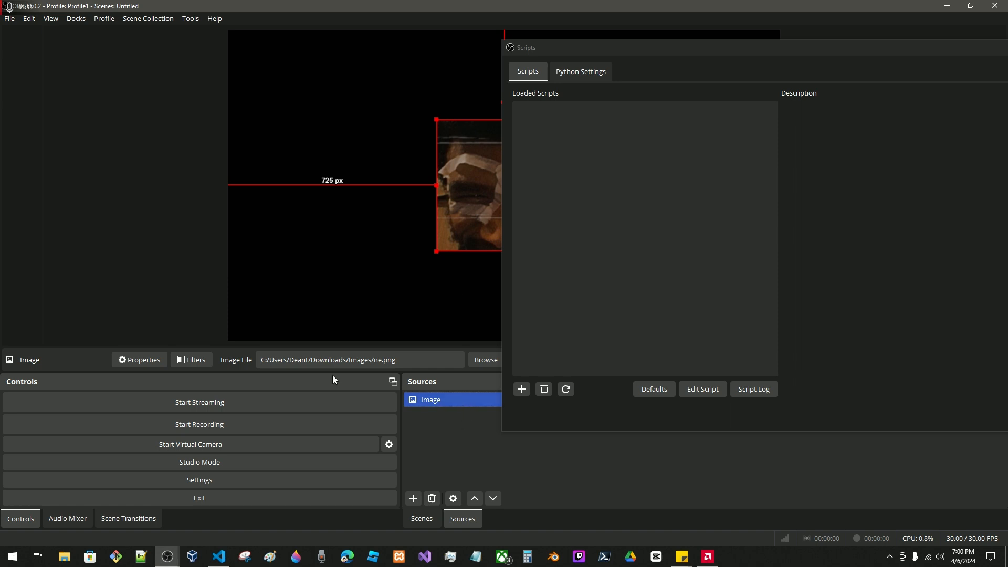
Check the Image source's filters and the effect filters available to add, and close the filter window without adding any.
{"action": "left_click", "coordinate": [196, 359]}
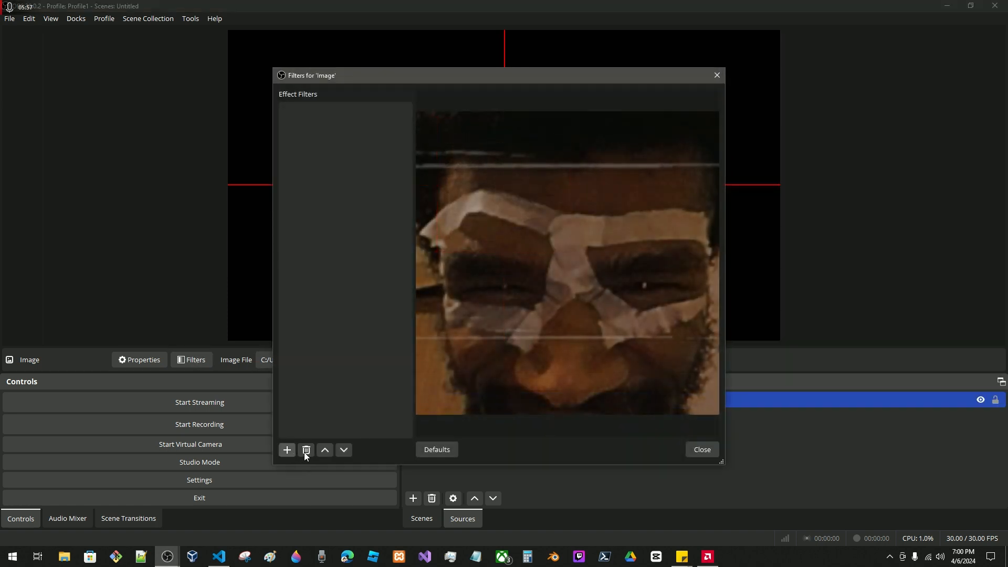
{"action": "left_click", "coordinate": [702, 451]}
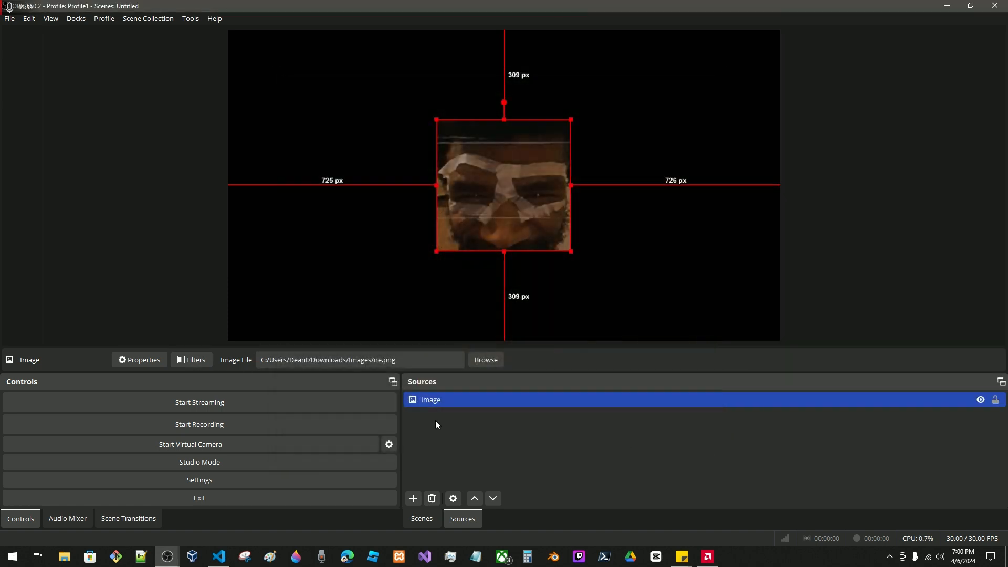
{"action": "left_click", "coordinate": [210, 359]}
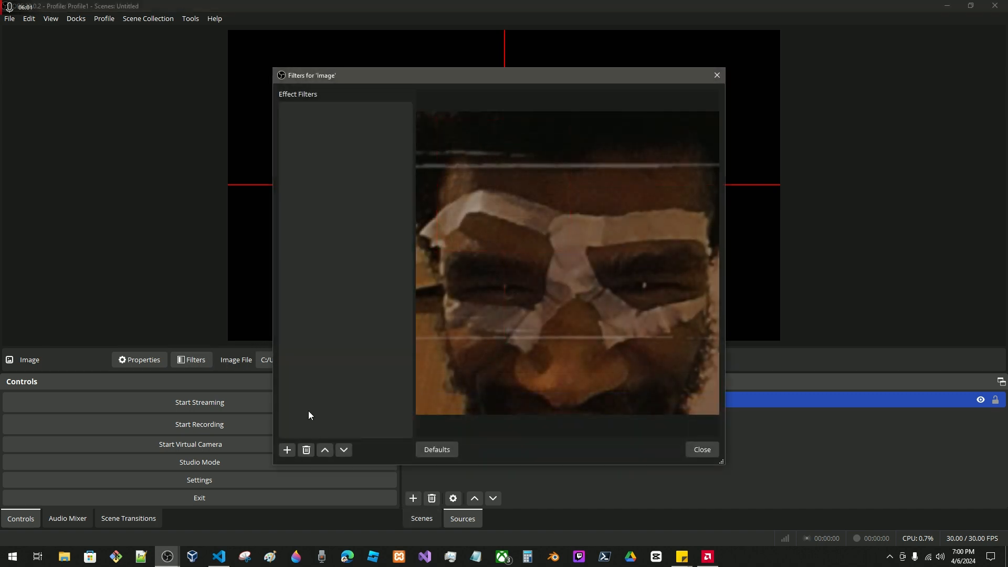
{"action": "left_click", "coordinate": [287, 450]}
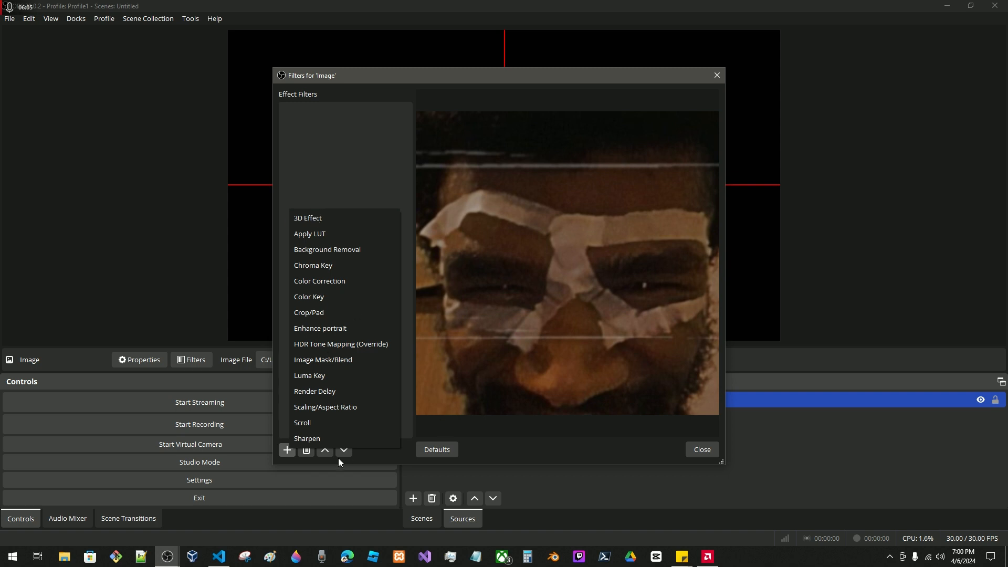
{"action": "left_click", "coordinate": [702, 449]}
{"action": "left_click", "coordinate": [691, 451]}
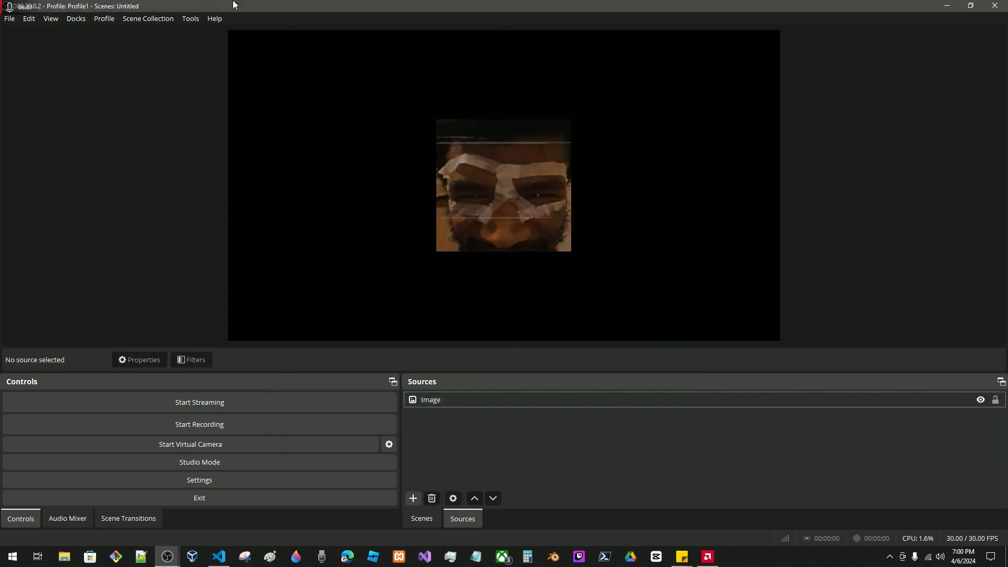
Load the hns-vs-5.0.0.lua script again, bring the Scripts window fully into view and close it.
{"action": "left_click", "coordinate": [190, 18]}
{"action": "left_click", "coordinate": [219, 99]}
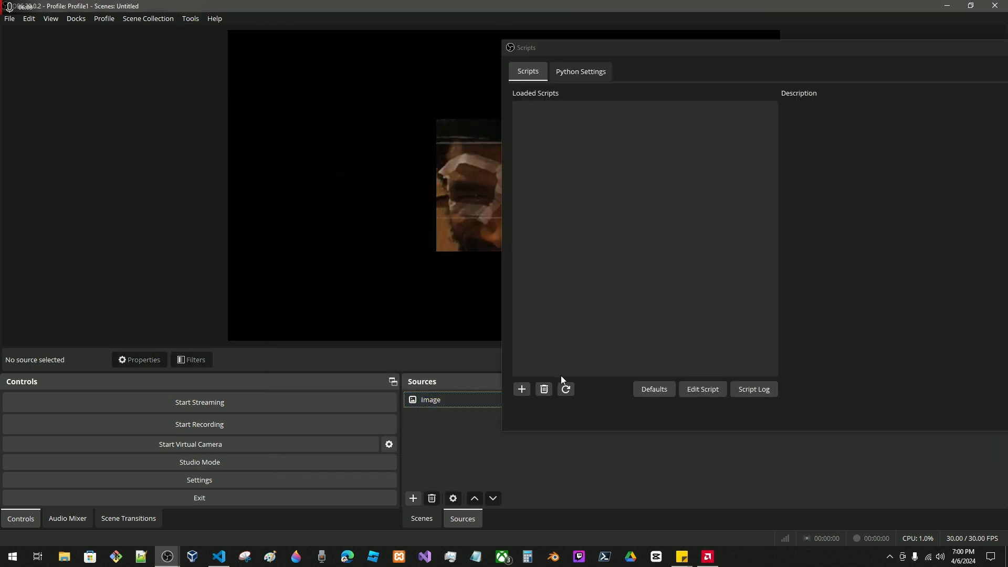
{"action": "left_click", "coordinate": [522, 389]}
{"action": "double_click", "coordinate": [618, 163]}
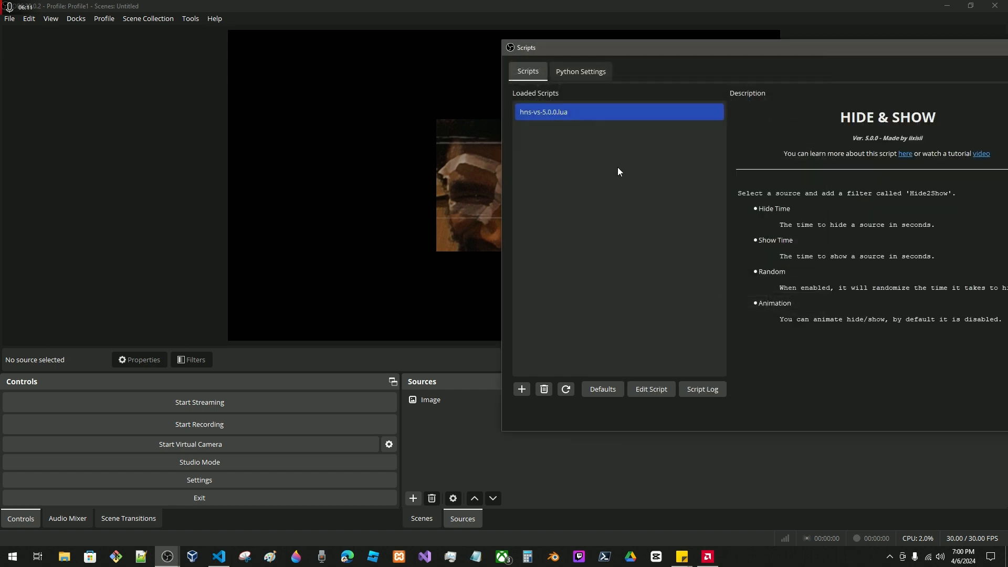
{"action": "left_click_drag", "start_coordinate": [892, 53], "coordinate": [757, 72]}
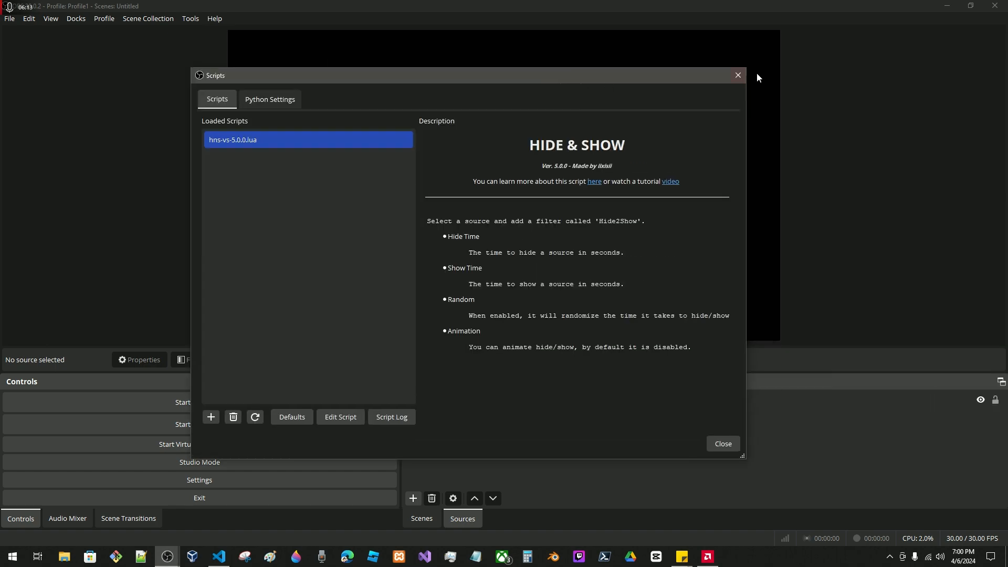
{"action": "key", "text": "Escape"}
Add a Hide2Show effect filter to the Image source under its default name, moving the filter window clear of the previewed image.
{"action": "left_click", "coordinate": [458, 400]}
{"action": "left_click", "coordinate": [200, 360]}
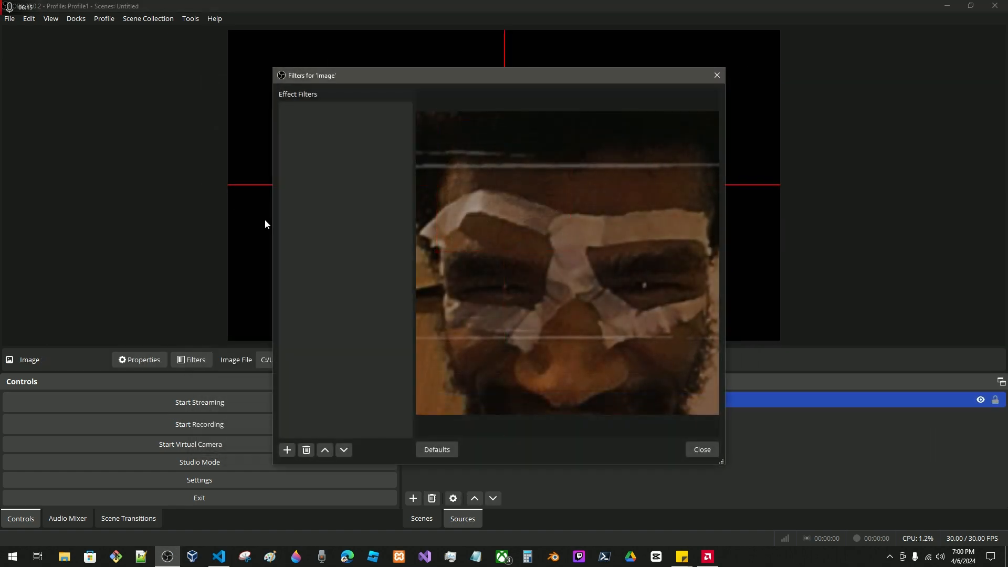
{"action": "left_click", "coordinate": [287, 450]}
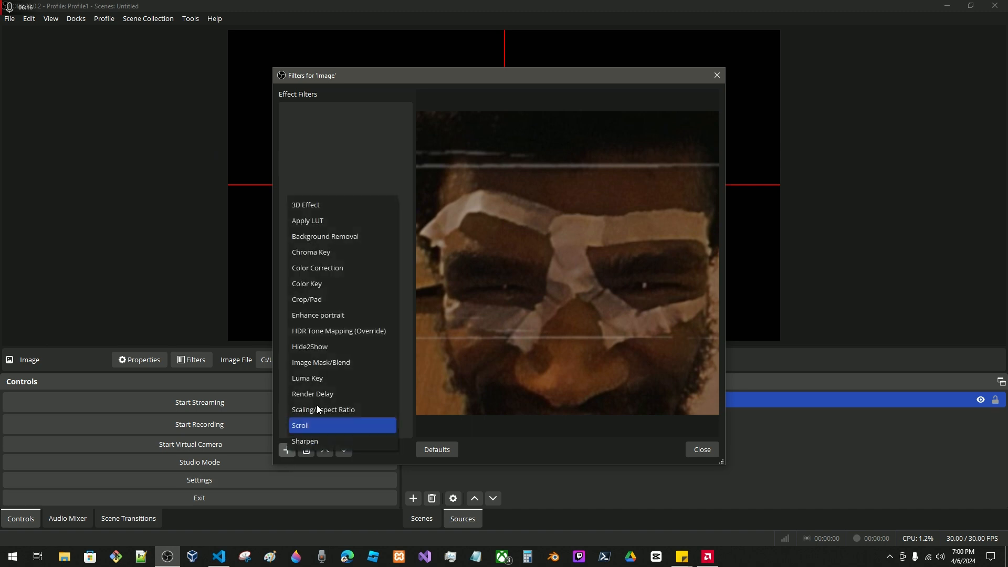
{"action": "left_click", "coordinate": [320, 351]}
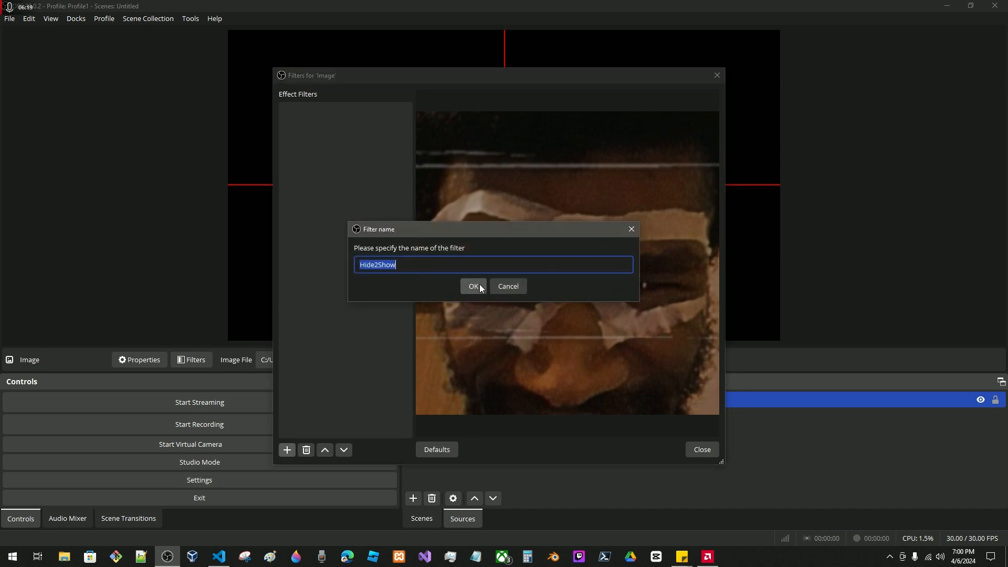
{"action": "left_click", "coordinate": [474, 285]}
{"action": "left_click_drag", "start_coordinate": [442, 72], "coordinate": [562, 286]}
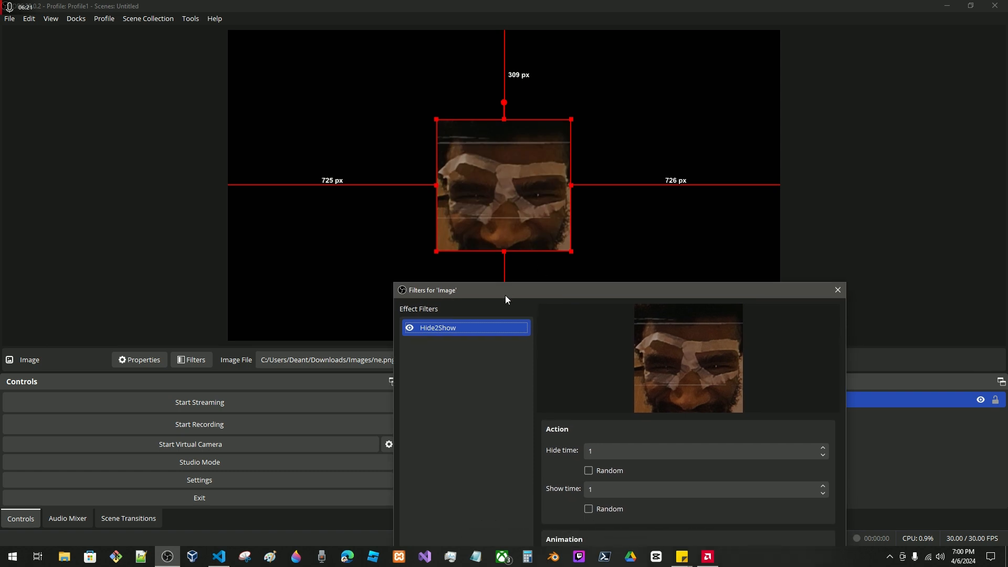
Remove the Hide2Show filter from the Image source, confirm the removal and close its filter window.
{"action": "right_click", "coordinate": [474, 331]}
{"action": "left_click", "coordinate": [524, 393]}
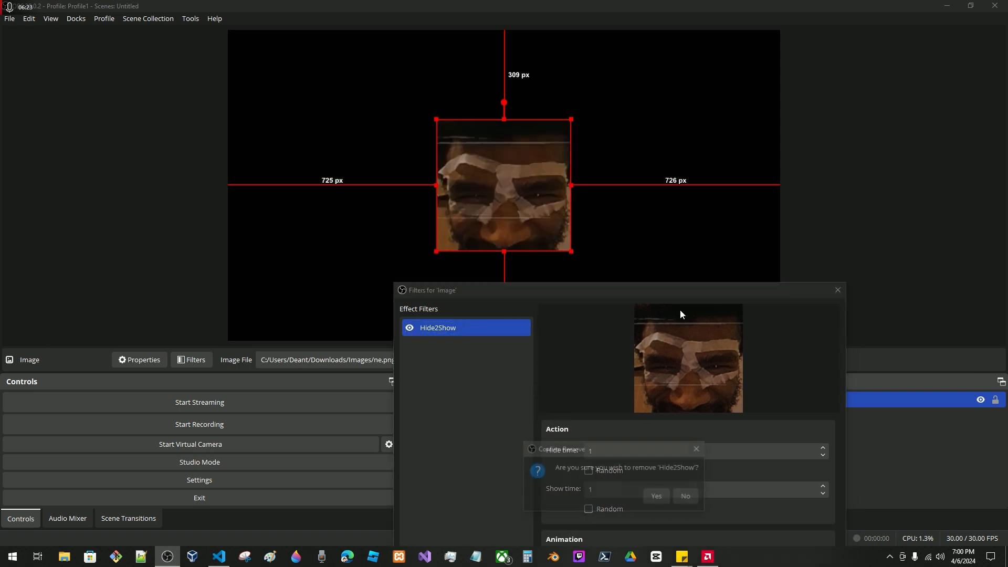
{"action": "left_click", "coordinate": [656, 498]}
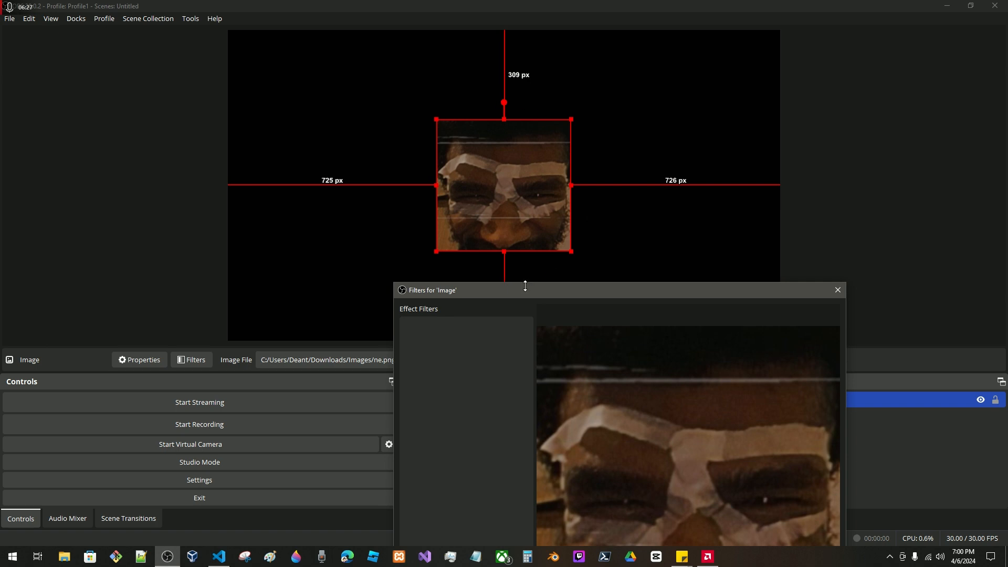
{"action": "left_click_drag", "start_coordinate": [525, 286], "coordinate": [354, 239]}
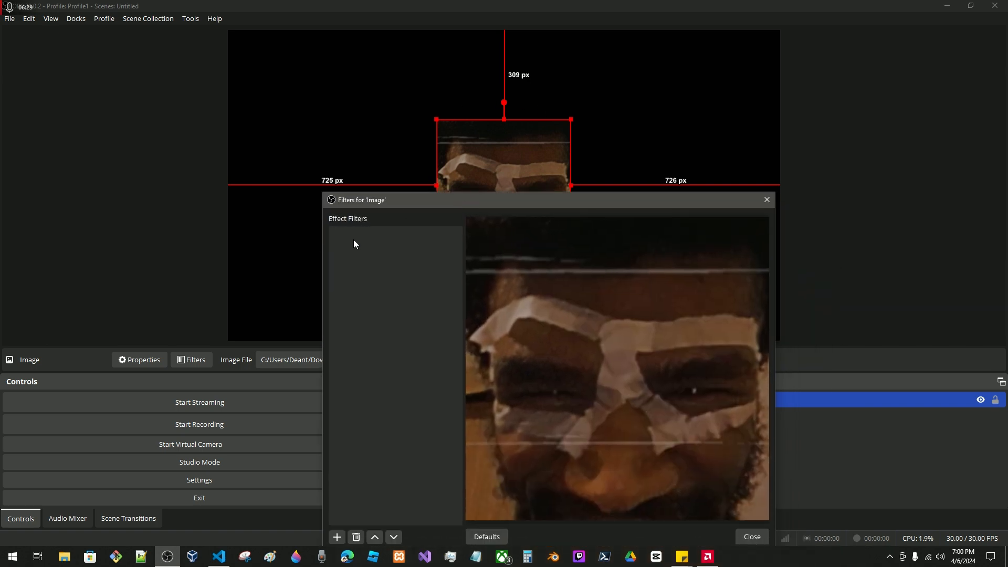
{"action": "left_click_drag", "start_coordinate": [392, 193], "coordinate": [290, 223]}
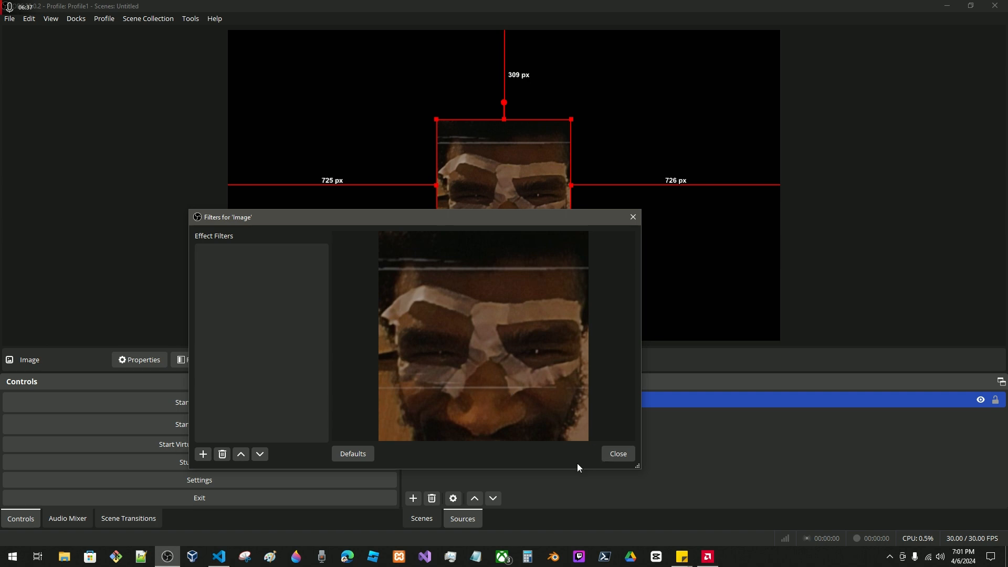
{"action": "left_click", "coordinate": [619, 455]}
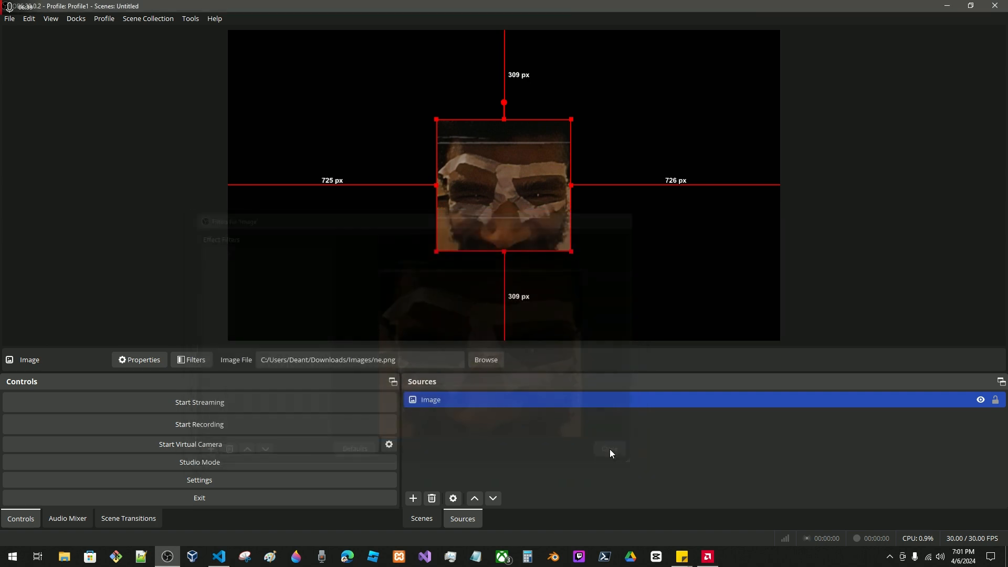
Remove hns-vs-5.0.0.lua from the loaded scripts and close the Scripts window.
{"action": "left_click", "coordinate": [188, 21]}
{"action": "left_click", "coordinate": [204, 84]}
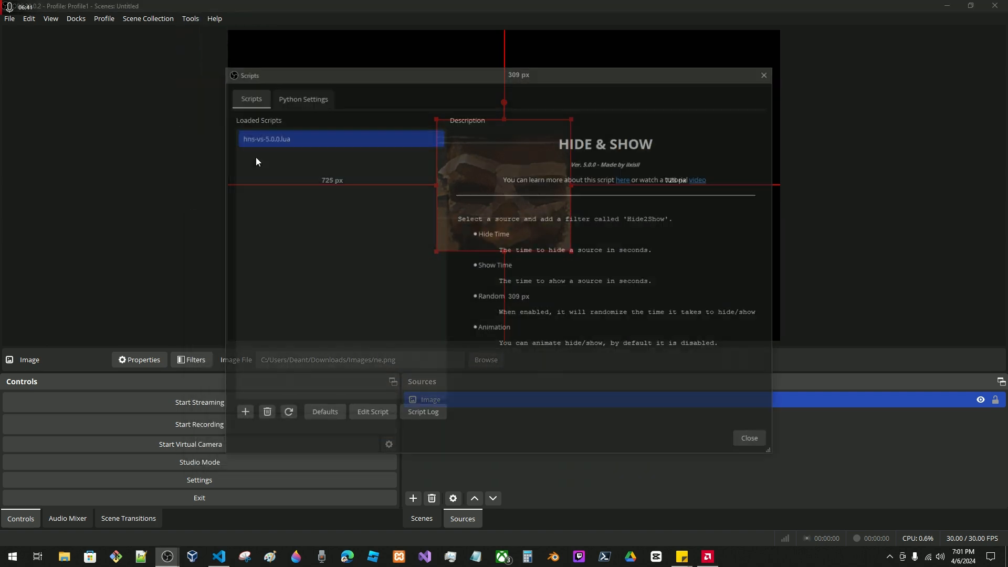
{"action": "left_click", "coordinate": [263, 415]}
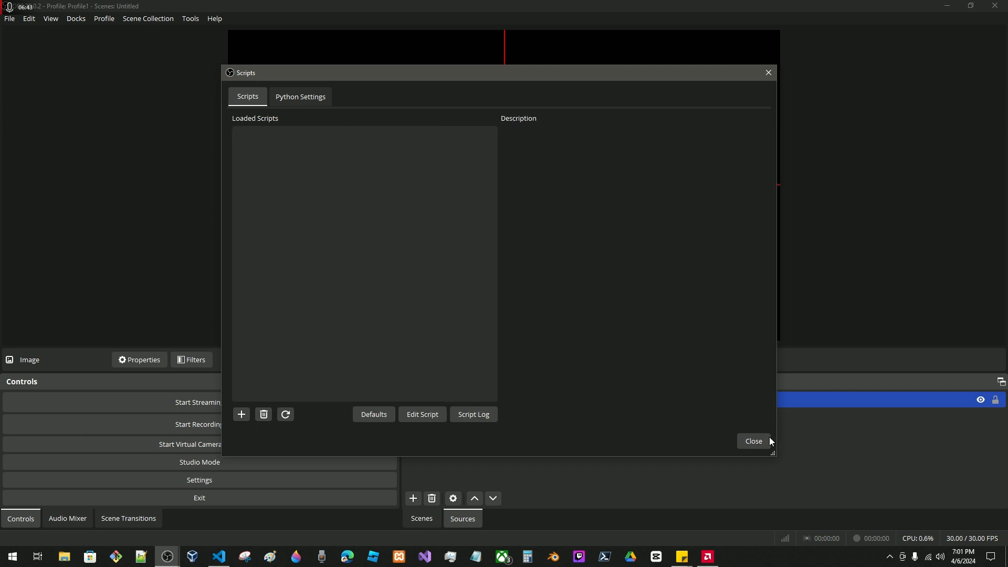
{"action": "left_click", "coordinate": [756, 441]}
Check the Image source for leftover filters and look for Hide2Show among the available effect filters, adding none.
{"action": "left_click", "coordinate": [192, 360]}
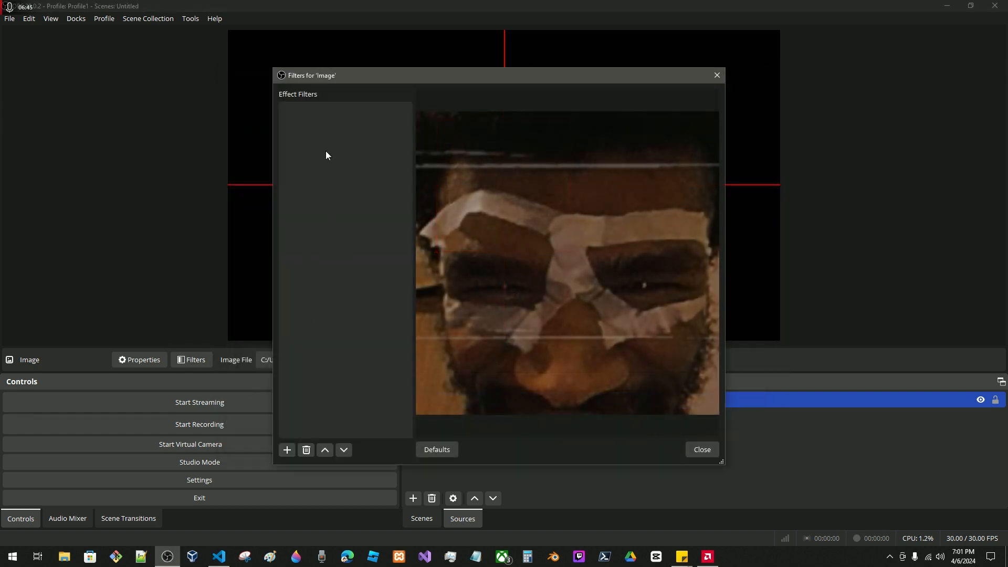
{"action": "left_click", "coordinate": [702, 450]}
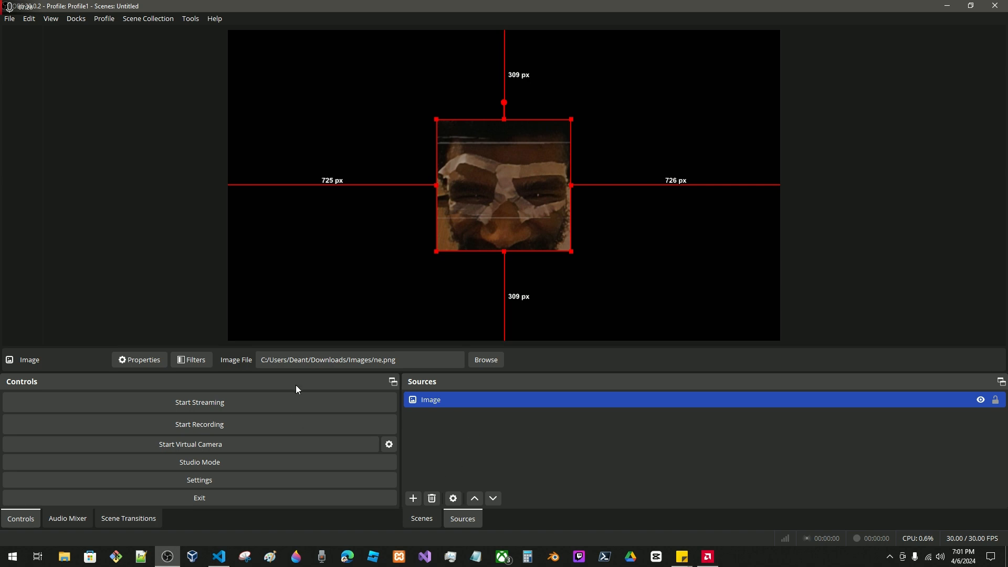
{"action": "left_click", "coordinate": [181, 360]}
{"action": "left_click", "coordinate": [293, 450]}
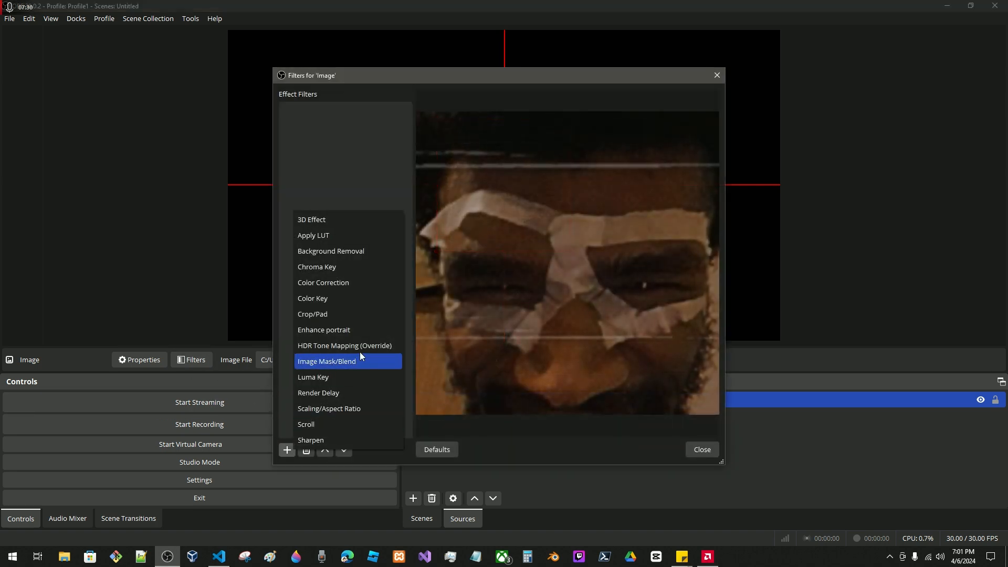
{"action": "left_click", "coordinate": [700, 450]}
Open the Scripts window.
{"action": "left_click", "coordinate": [191, 19]}
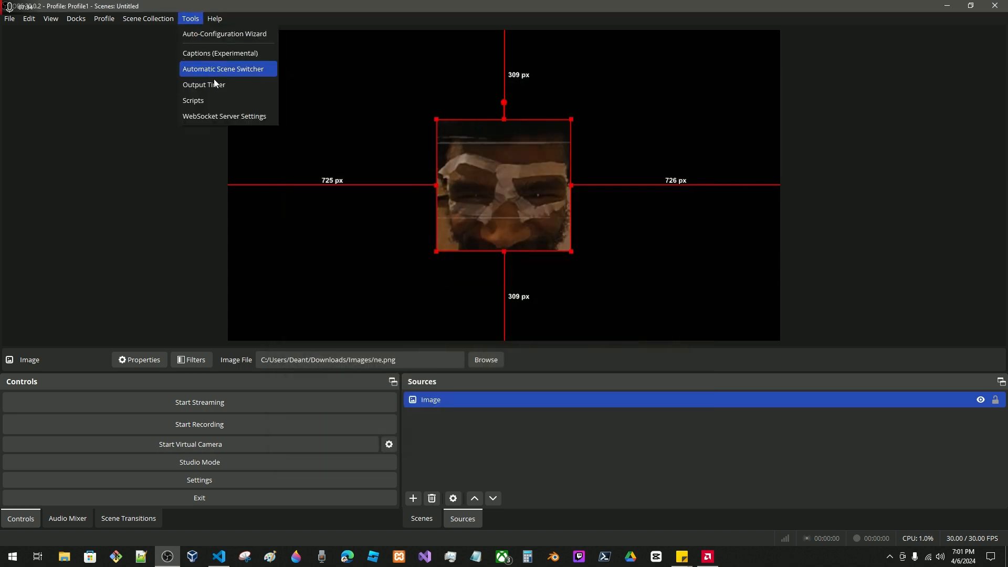